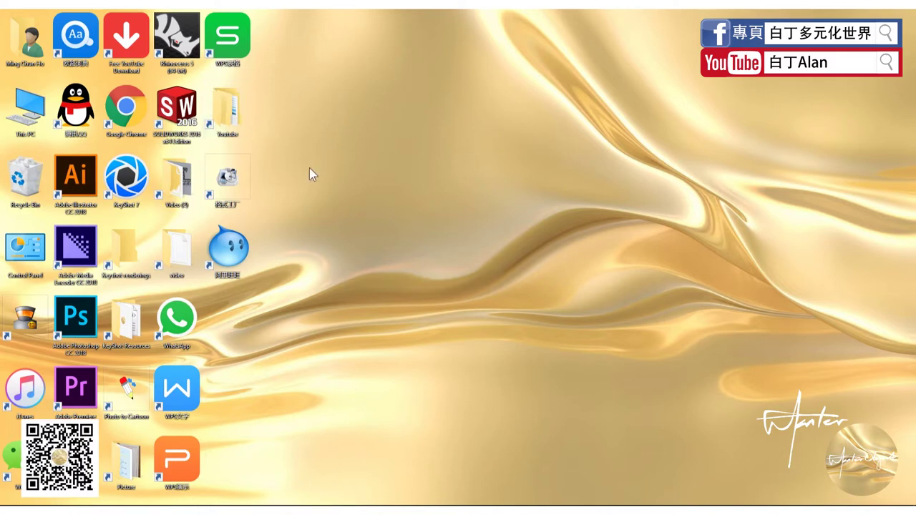
# Step: Launch Rhinoceros 5 from its shortcut on the Windows desktop
pyautogui.click(177, 37)
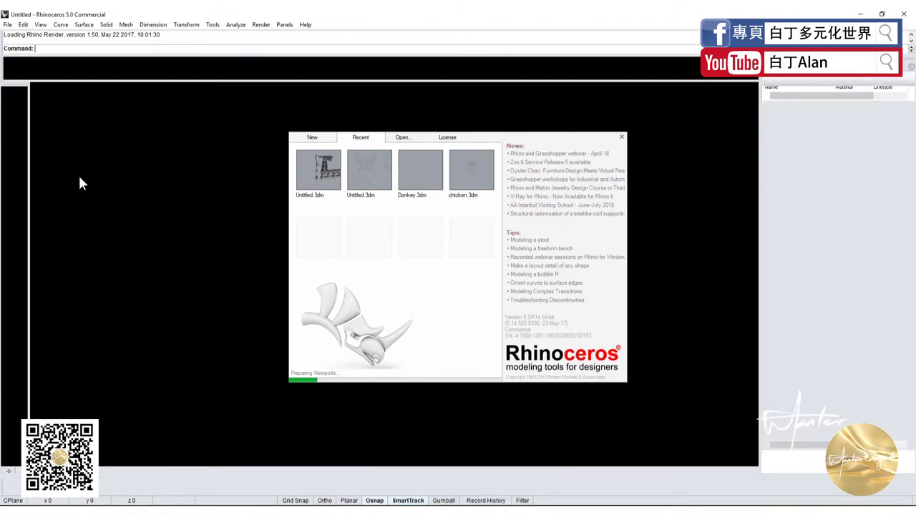
# Step: Draw a cube from the origin using the Top and Front views, and shade the Perspective view
pyautogui.click(7, 175)
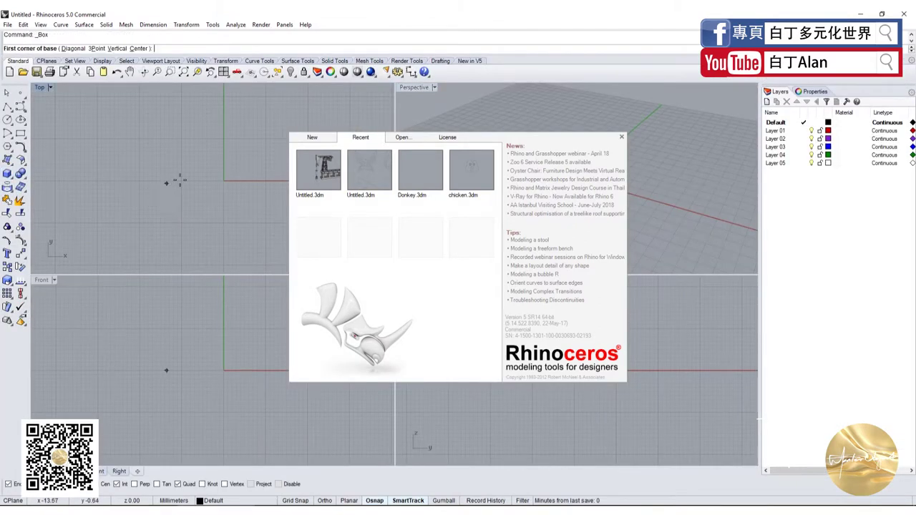
pyautogui.click(307, 98)
pyautogui.click(306, 289)
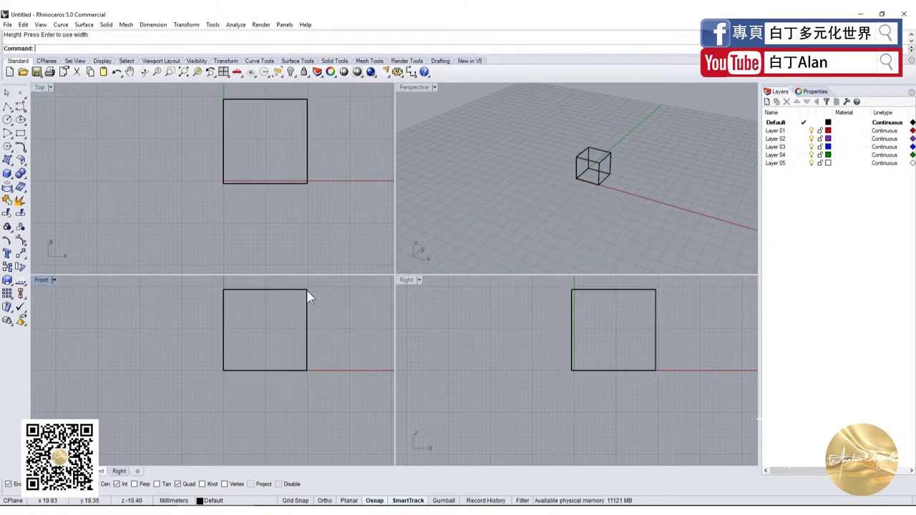
pyautogui.click(414, 88)
pyautogui.click(423, 121)
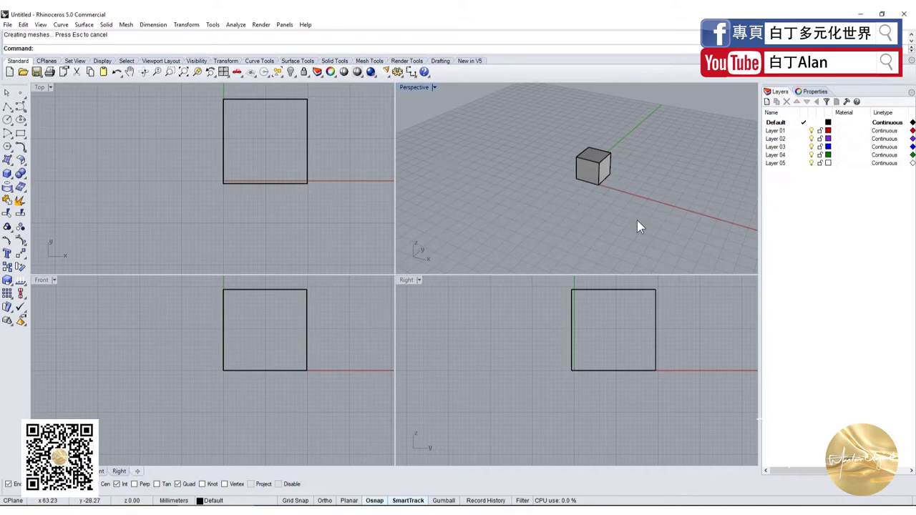
# Step: Maximize the shaded Perspective viewport to fill the workspace
pyautogui.click(603, 170)
pyautogui.click(641, 141)
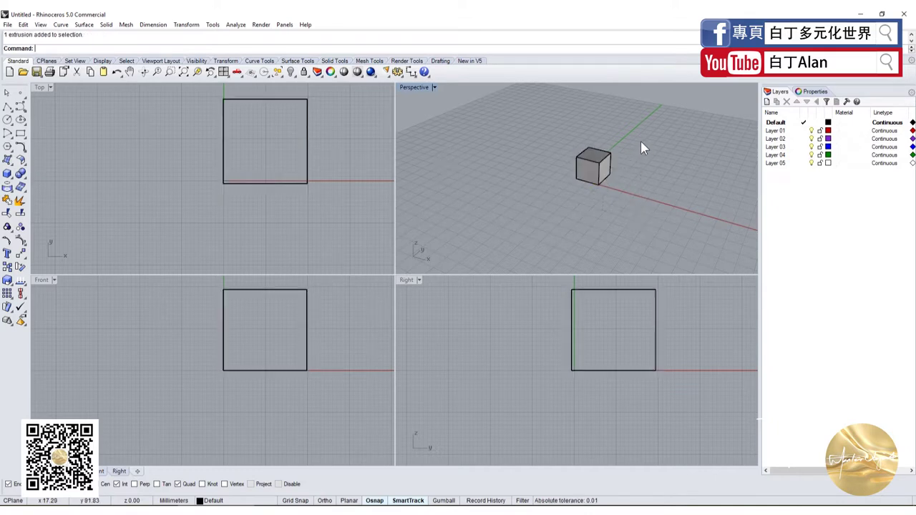
pyautogui.scroll(3, 641, 141)
pyautogui.doubleClick(427, 89)
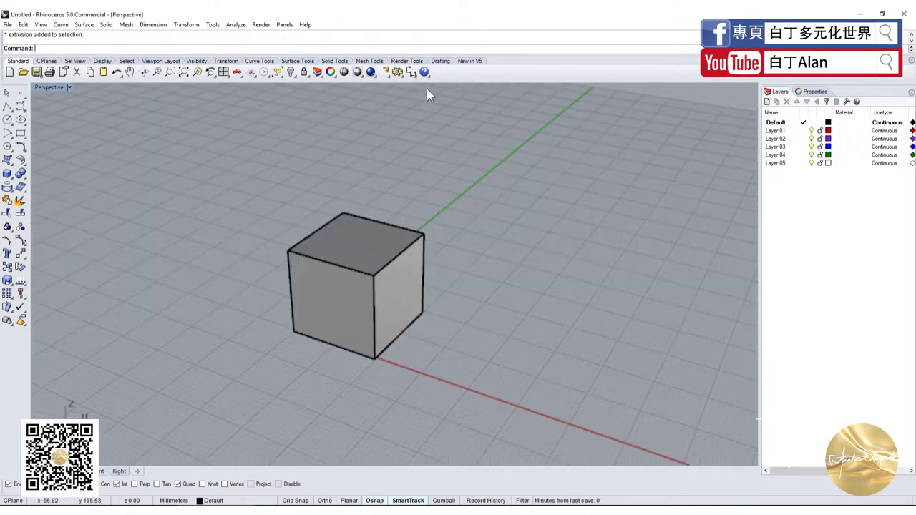
pyautogui.scroll(-2, 466, 286)
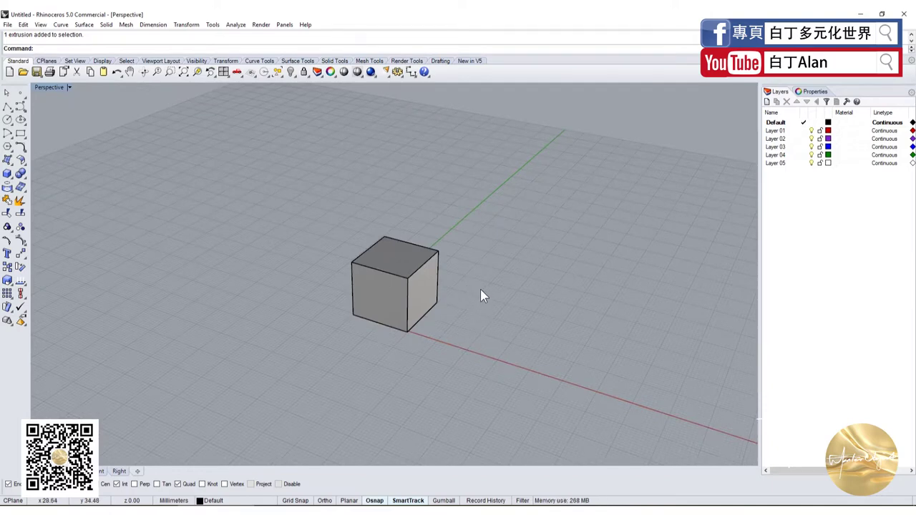
# Step: Zoom in on the cube in Perspective and save the model with Ctrl+S
pyautogui.click(436, 302)
pyautogui.click(499, 325)
pyautogui.scroll(2, 499, 328)
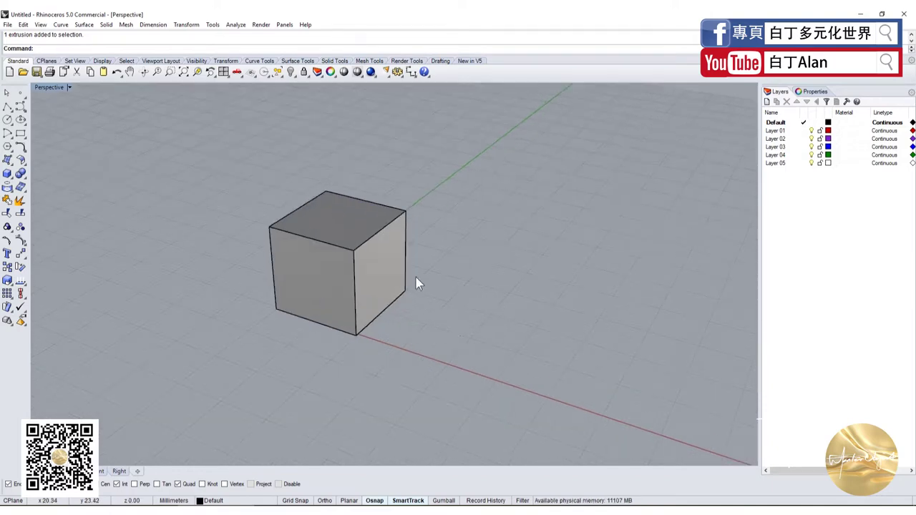
pyautogui.scroll(2, 417, 272)
pyautogui.click(414, 258)
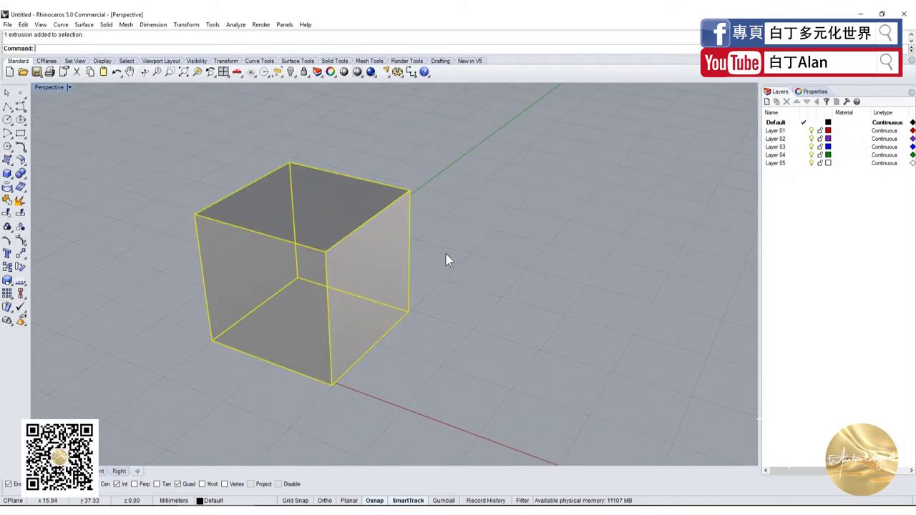
pyautogui.click(446, 259)
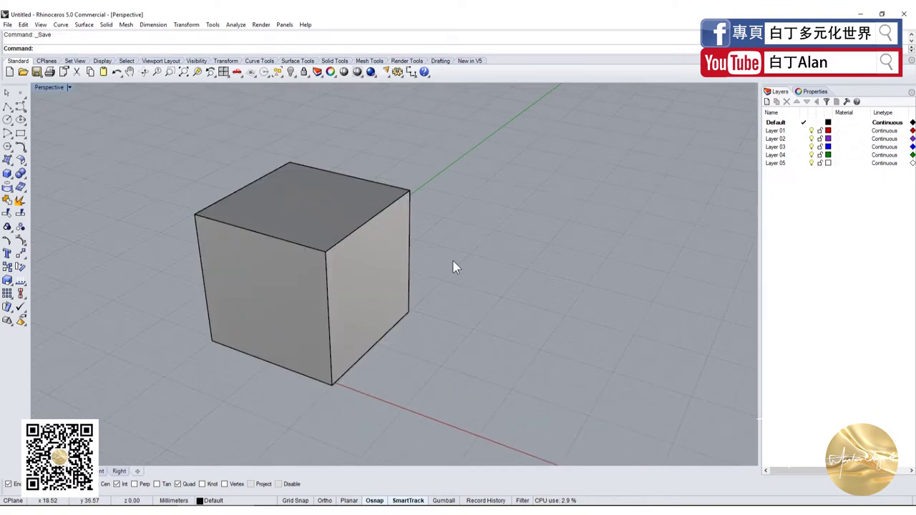
pyautogui.hotkey('ctrl', 's')
# Step: Confirm saving the cube as Untitled, start KeyShot 7 maximized, and import the cube model
pyautogui.click(376, 285)
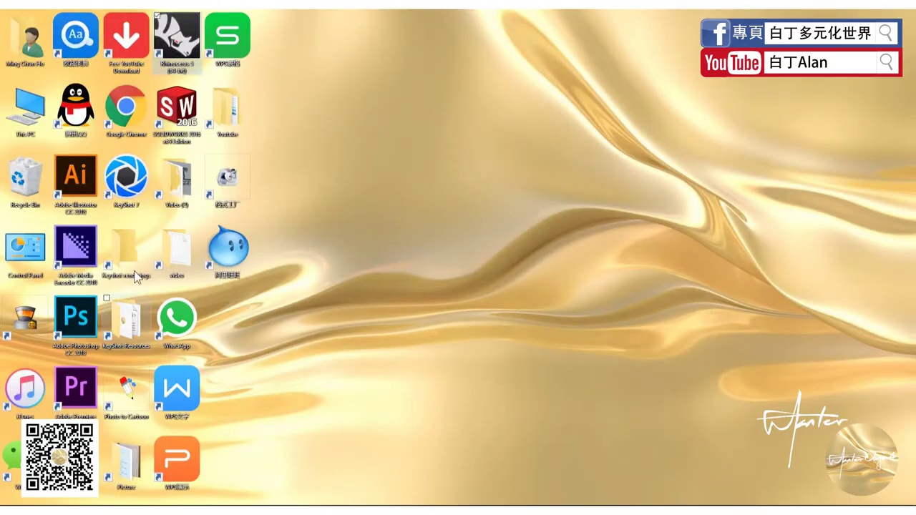
pyautogui.doubleClick(134, 194)
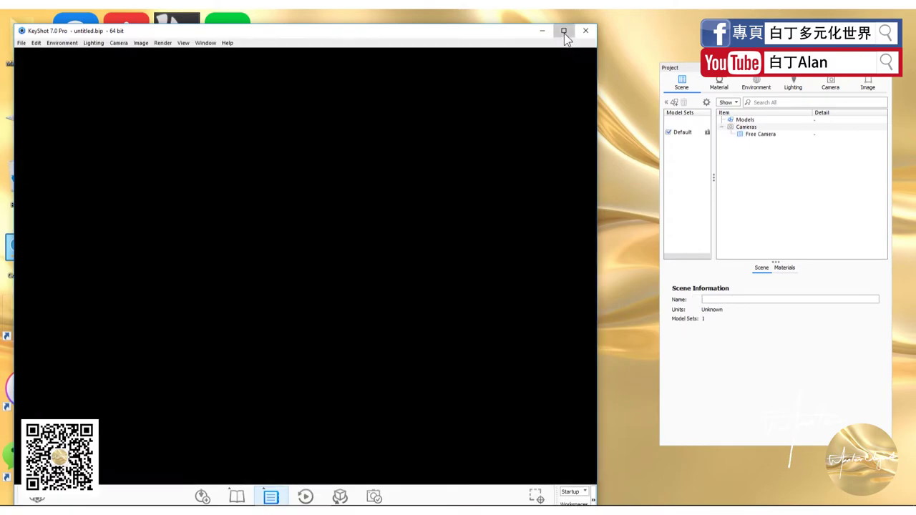
pyautogui.click(564, 32)
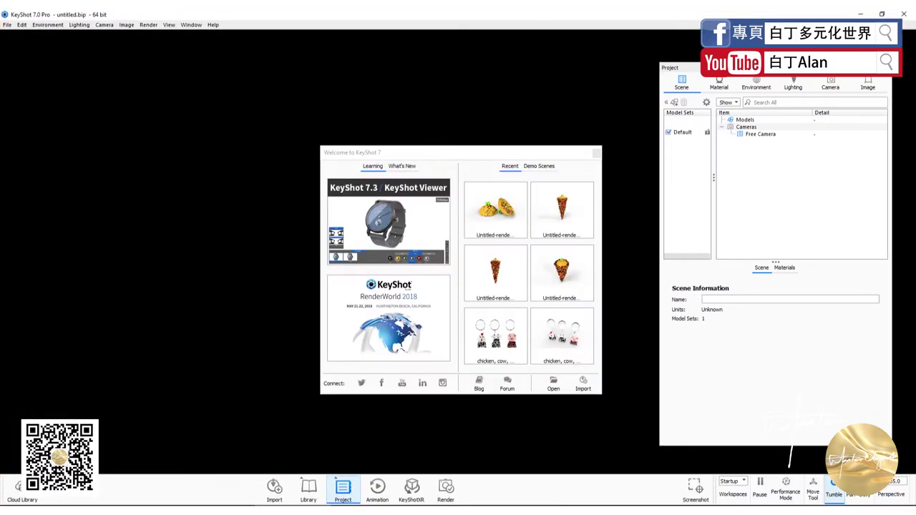
pyautogui.click(599, 152)
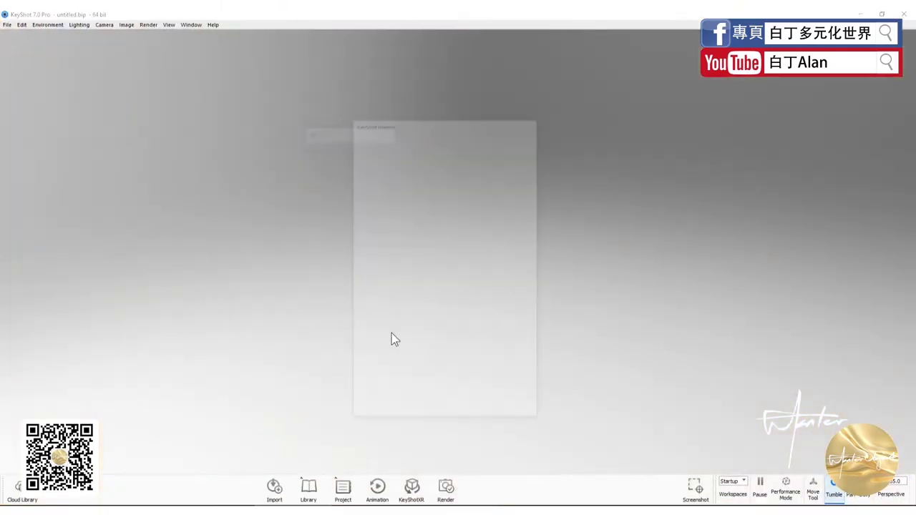
pyautogui.click(479, 409)
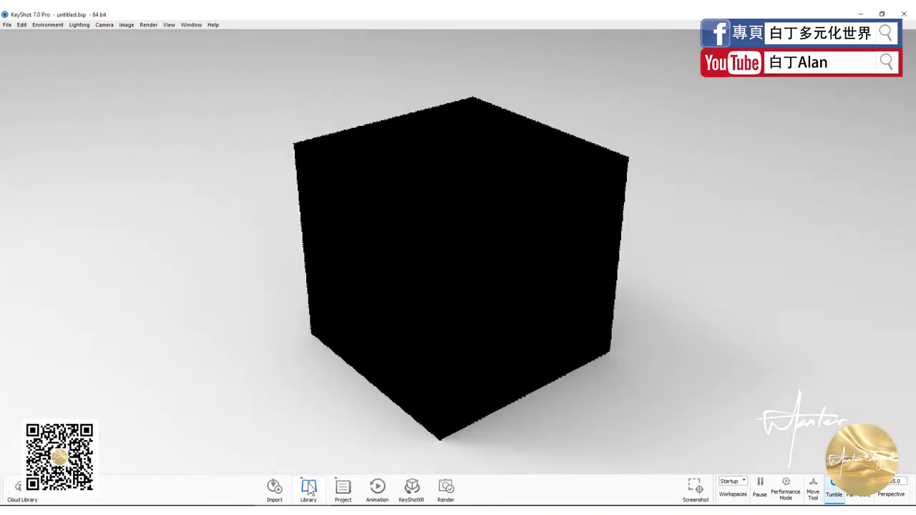
# Step: Give the cube Gold 24k Polished material and the Startup Contrast lighting environment
pyautogui.write('m')
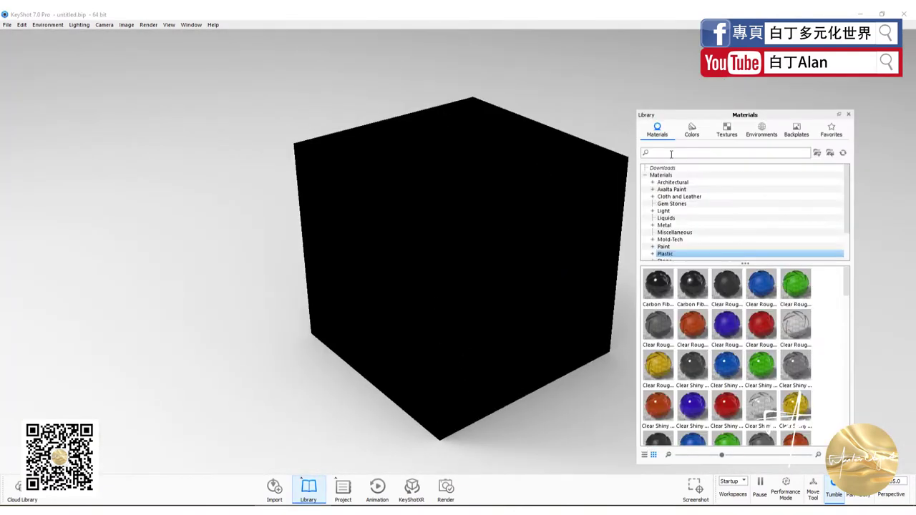
pyautogui.write('gold')
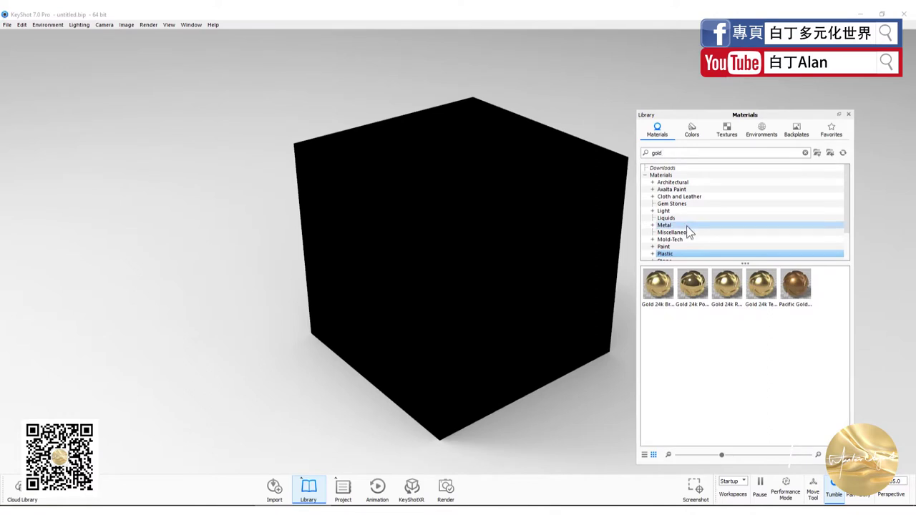
pyautogui.moveTo(697, 287); pyautogui.dragTo(547, 289)
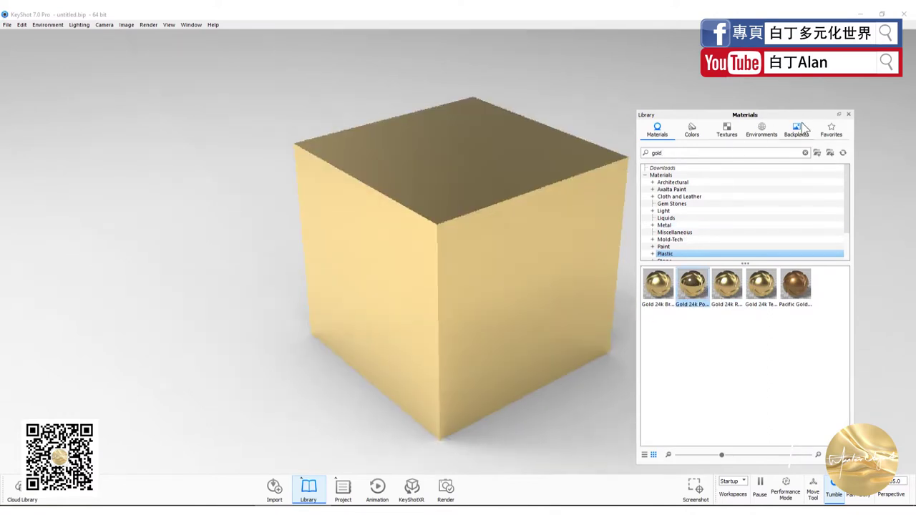
pyautogui.click(761, 131)
pyautogui.scroll(-5, 803, 356)
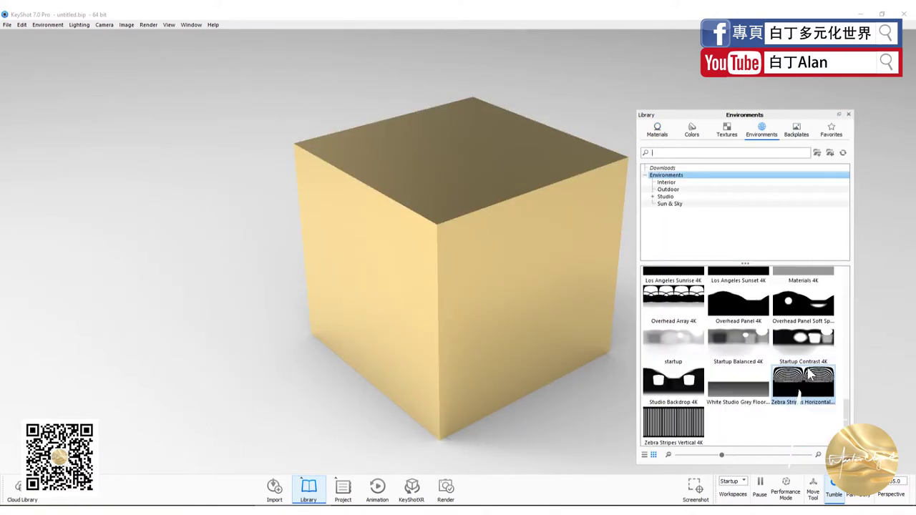
pyautogui.doubleClick(815, 345)
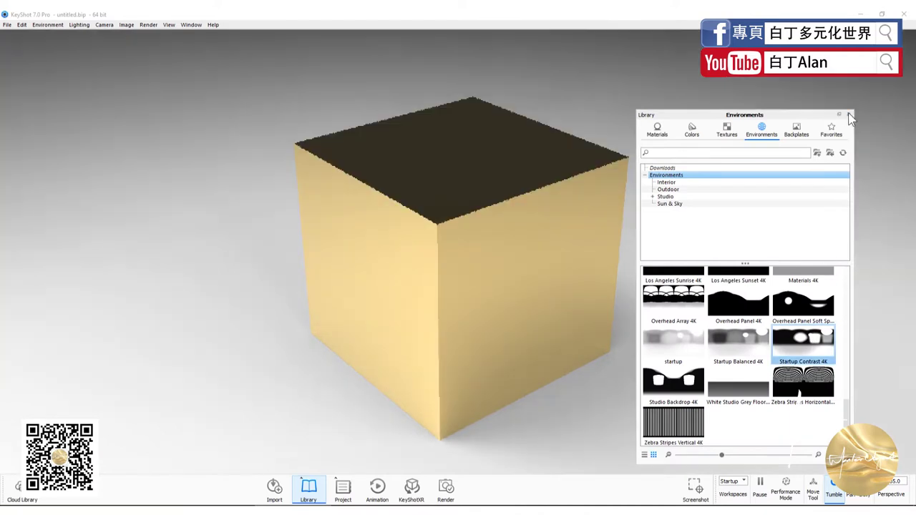
pyautogui.click(848, 115)
# Step: Set the environment background to plain white, turn the cube more frontal, and save
pyautogui.click(343, 490)
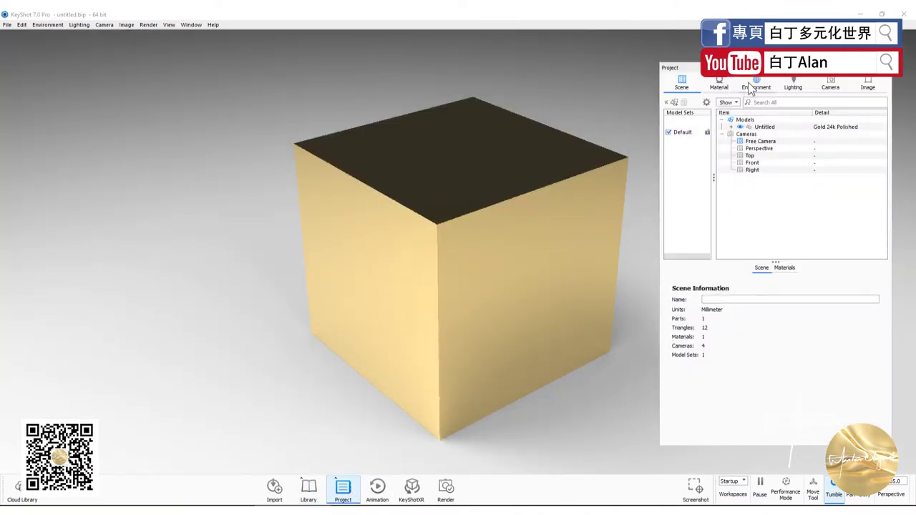
pyautogui.click(756, 84)
pyautogui.click(671, 413)
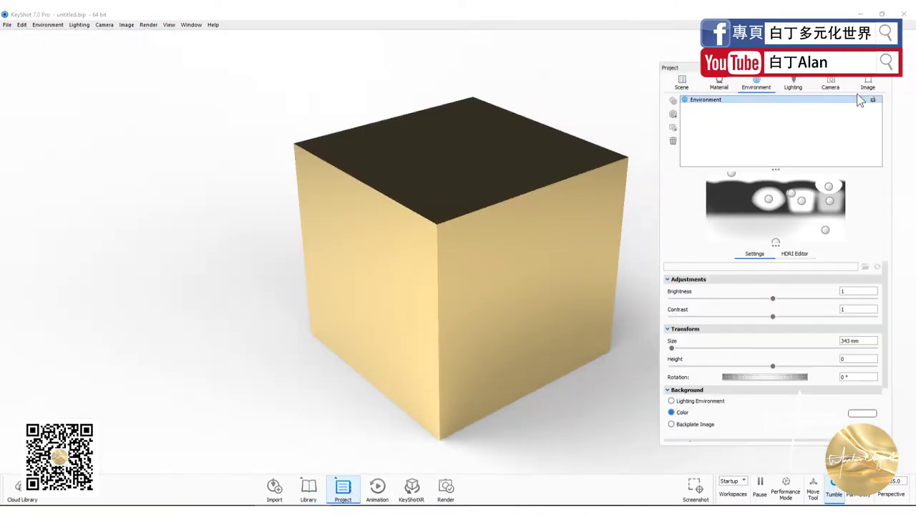
pyautogui.click(344, 490)
pyautogui.moveTo(629, 254)
pyautogui.mouseDown()
pyautogui.moveTo(624, 242)
pyautogui.moveTo(625, 412)
pyautogui.moveTo(606, 412)
pyautogui.mouseUp()
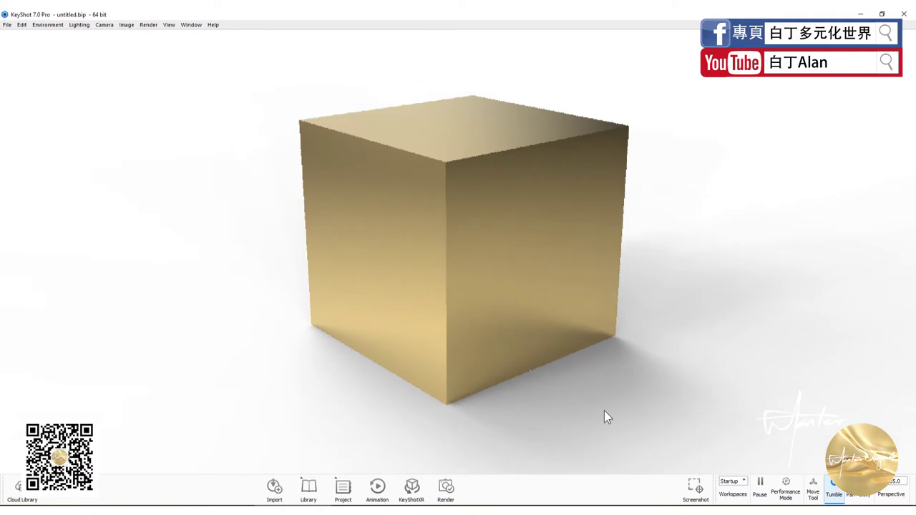
pyautogui.hotkey('ctrl', 's')
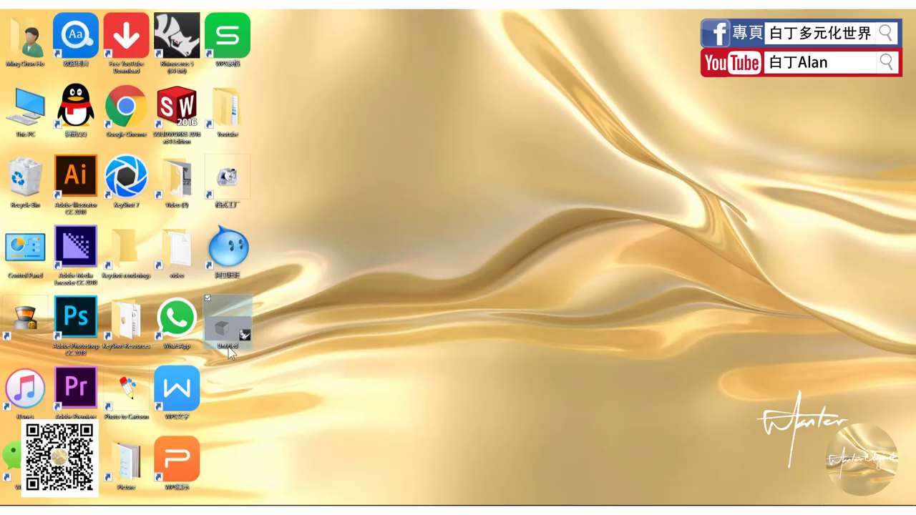
# Step: Close the save dialog and bring up the project's Scene overview
pyautogui.click(228, 347)
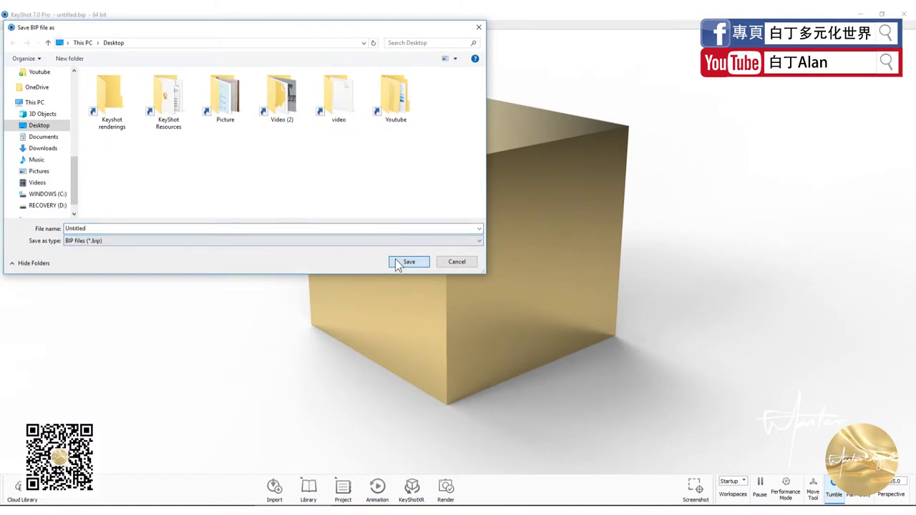
pyautogui.click(398, 262)
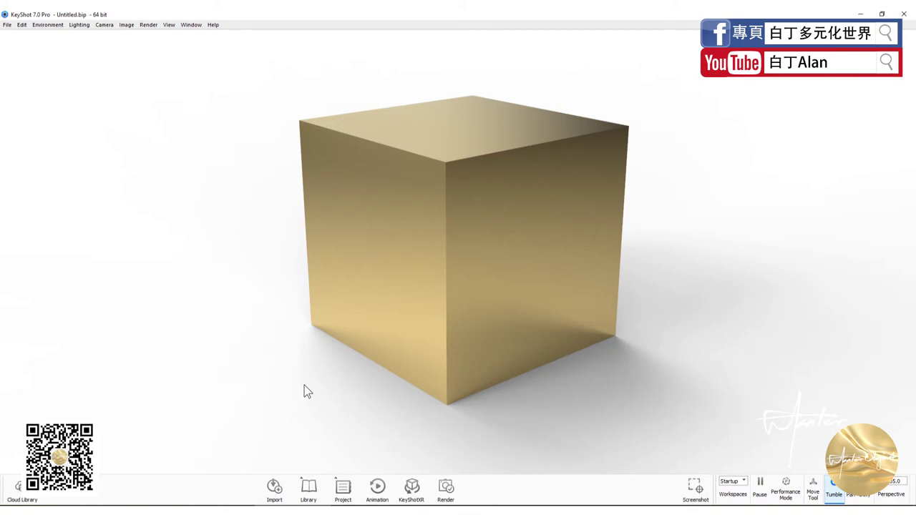
pyautogui.click(343, 489)
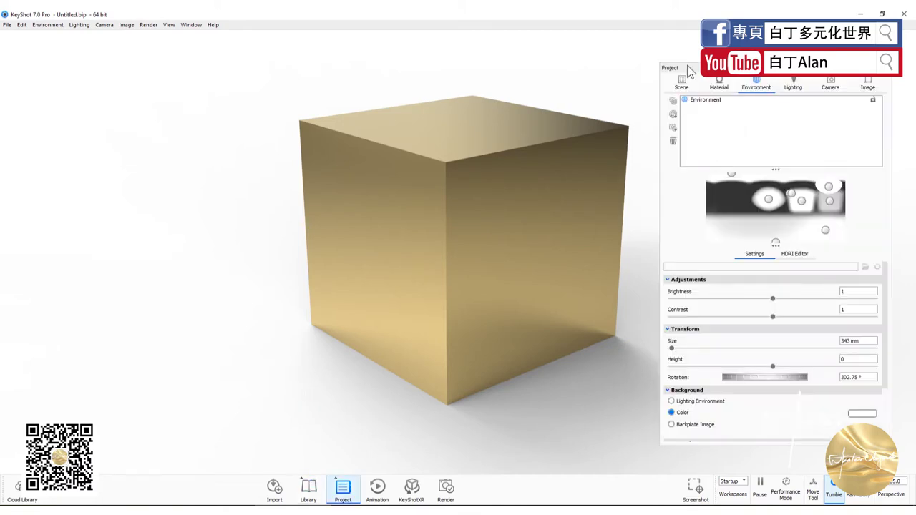
pyautogui.click(682, 83)
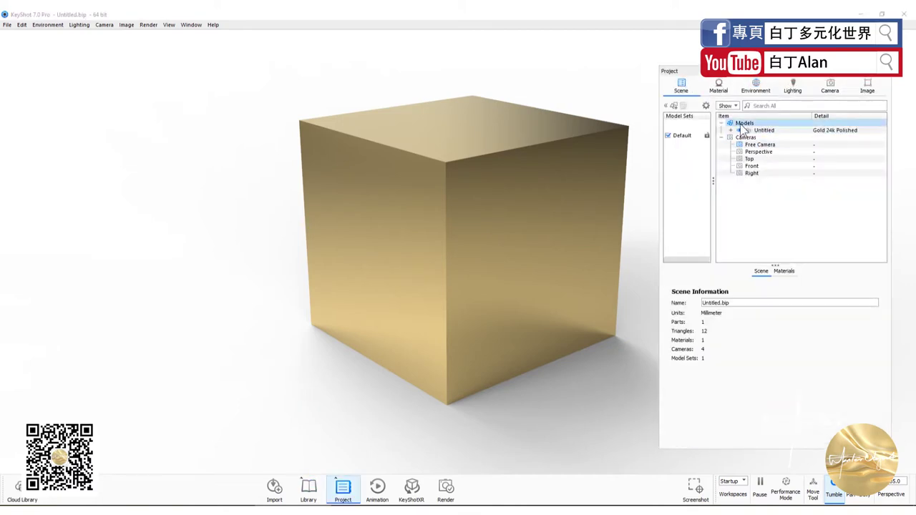
# Step: Expand Untitled > Default in the scene tree and select the cube part
pyautogui.click(747, 130)
pyautogui.click(739, 130)
pyautogui.click(744, 137)
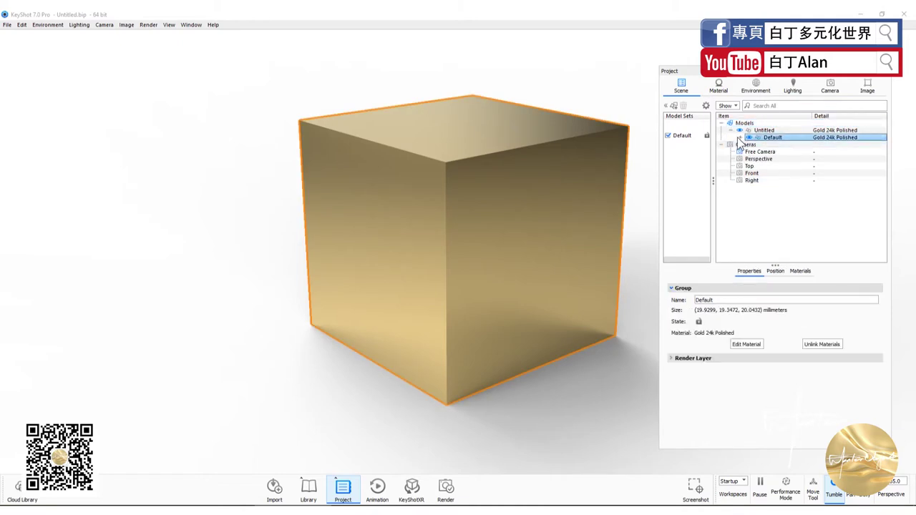
pyautogui.click(740, 137)
pyautogui.click(778, 144)
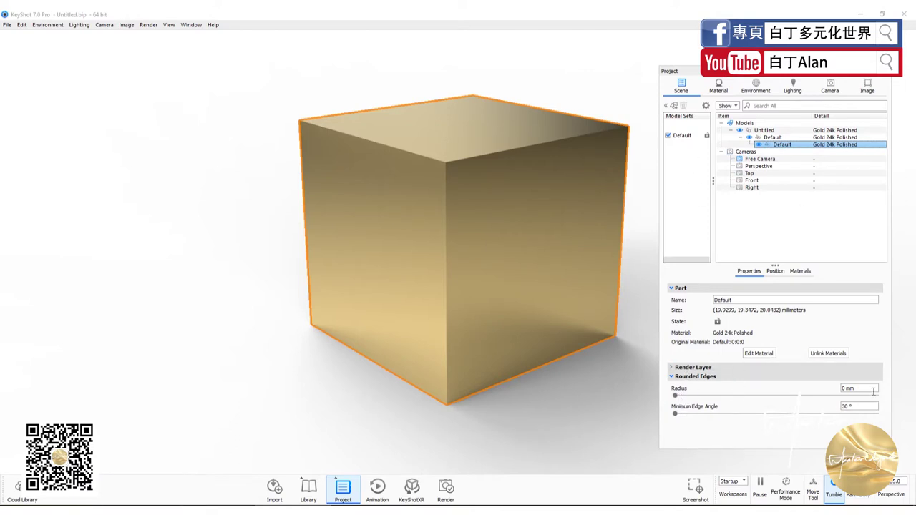
# Step: Set the cube's Rounded Edges radius to 2 mm and view the result
pyautogui.moveTo(873, 390); pyautogui.dragTo(792, 389)
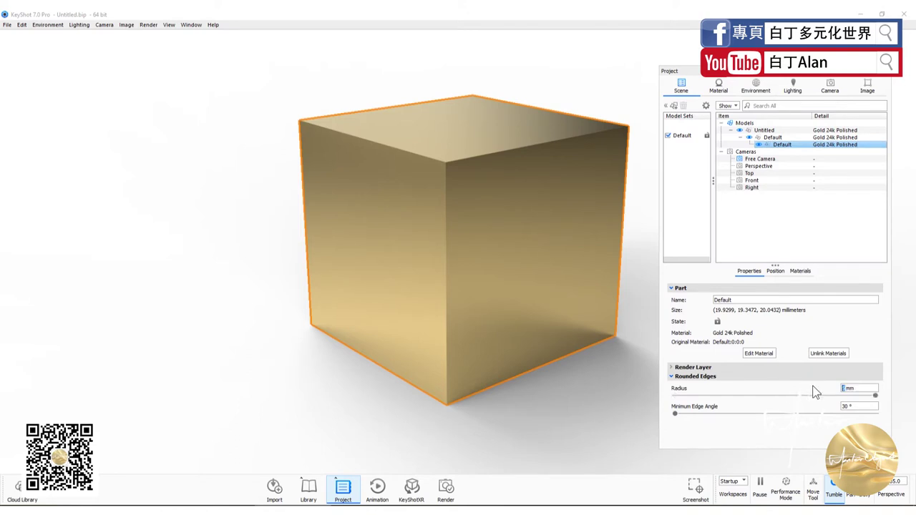
pyautogui.write('2')
pyautogui.press('Return')
pyautogui.click(415, 415)
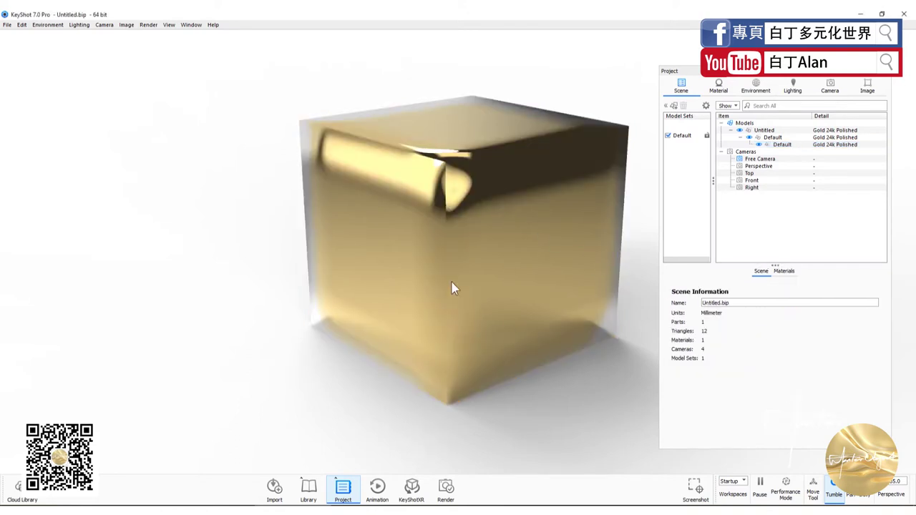
pyautogui.click(762, 144)
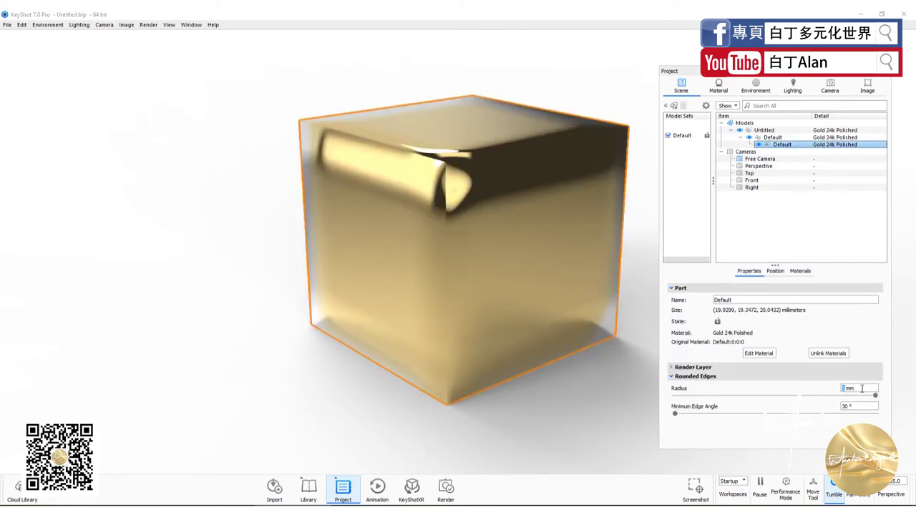
# Step: Change the radius to 1 mm and tumble the camera to inspect the edges from above
pyautogui.moveTo(862, 388); pyautogui.dragTo(804, 391)
pyautogui.write('1')
pyautogui.press('Return')
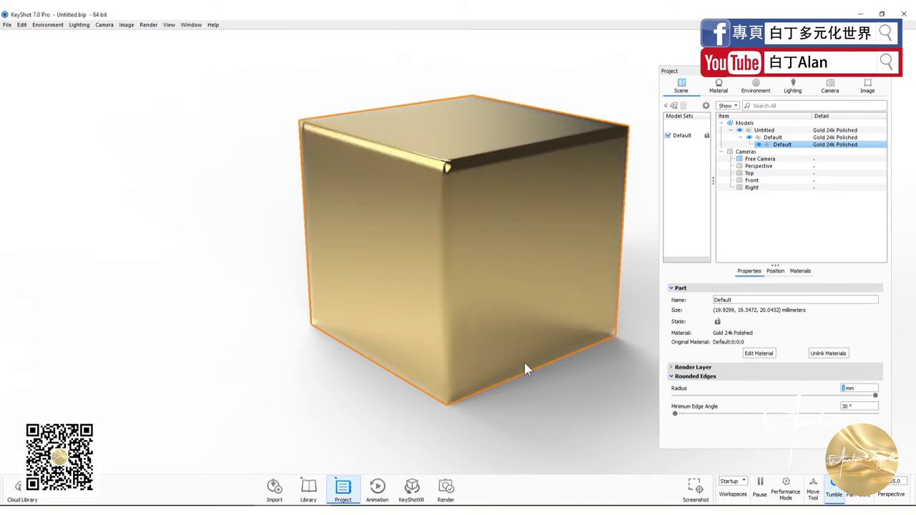
pyautogui.moveTo(526, 311); pyautogui.dragTo(375, 200)
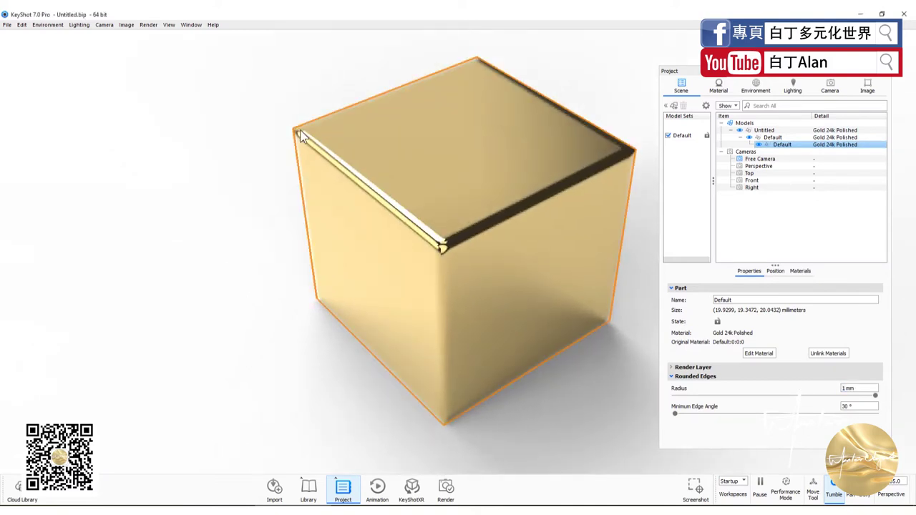
pyautogui.moveTo(406, 156); pyautogui.dragTo(397, 142)
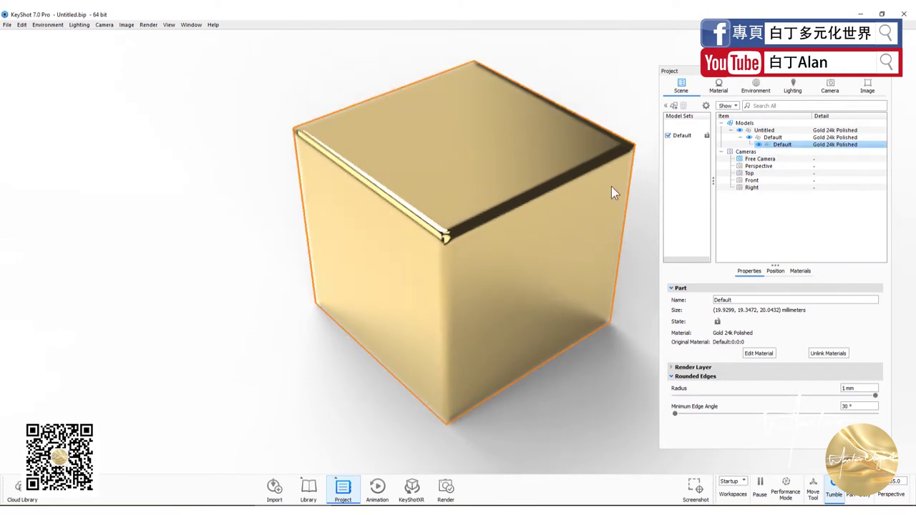
pyautogui.moveTo(502, 249)
pyautogui.mouseDown()
pyautogui.moveTo(295, 139)
pyautogui.moveTo(447, 189)
pyautogui.mouseUp()
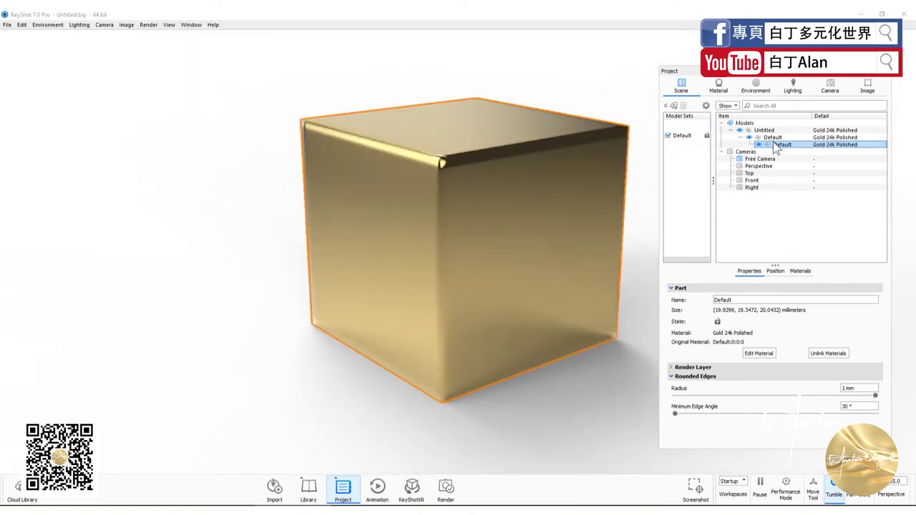
# Step: Edit the edge radius value again and turn the camera to a frontal cube view
pyautogui.click(852, 388)
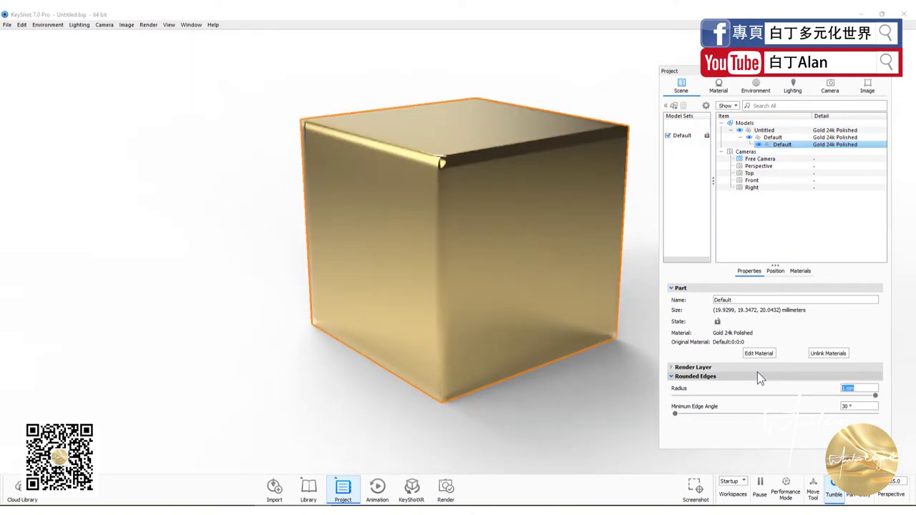
pyautogui.write('0')
pyautogui.press('Return')
pyautogui.click(586, 438)
pyautogui.moveTo(530, 274)
pyautogui.mouseDown()
pyautogui.moveTo(471, 243)
pyautogui.moveTo(470, 255)
pyautogui.mouseUp()
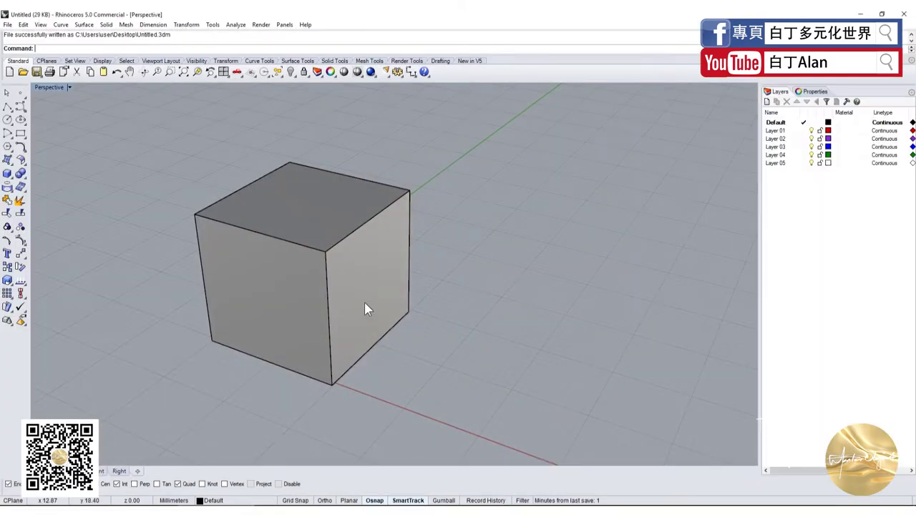
# Step: Draw two more boxes touching the cube in the four-view layout
pyautogui.click(7, 173)
pyautogui.click(506, 305)
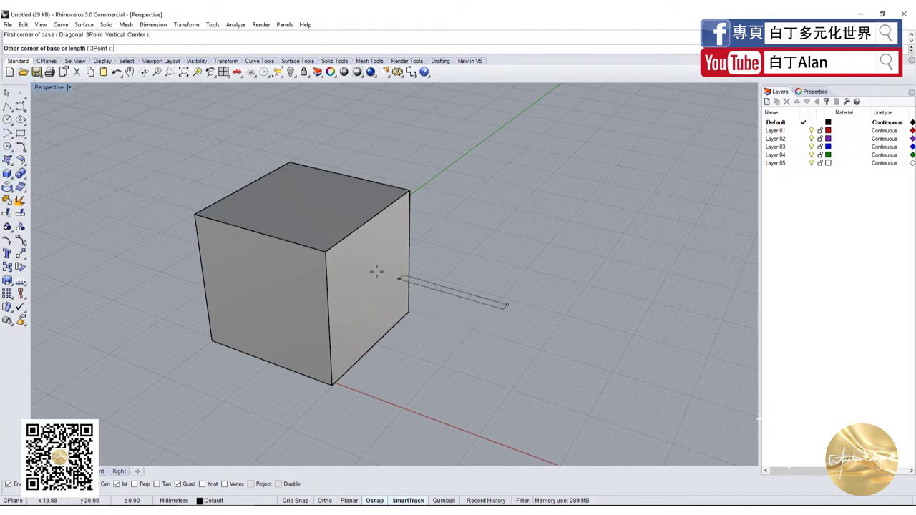
pyautogui.doubleClick(40, 90)
pyautogui.click(274, 145)
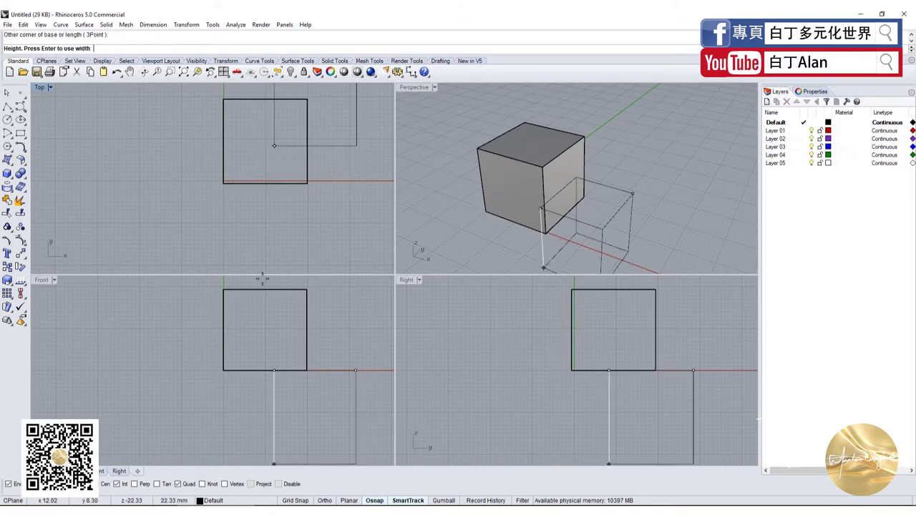
pyautogui.click(271, 320)
pyautogui.rightClick(231, 358)
pyautogui.click(177, 150)
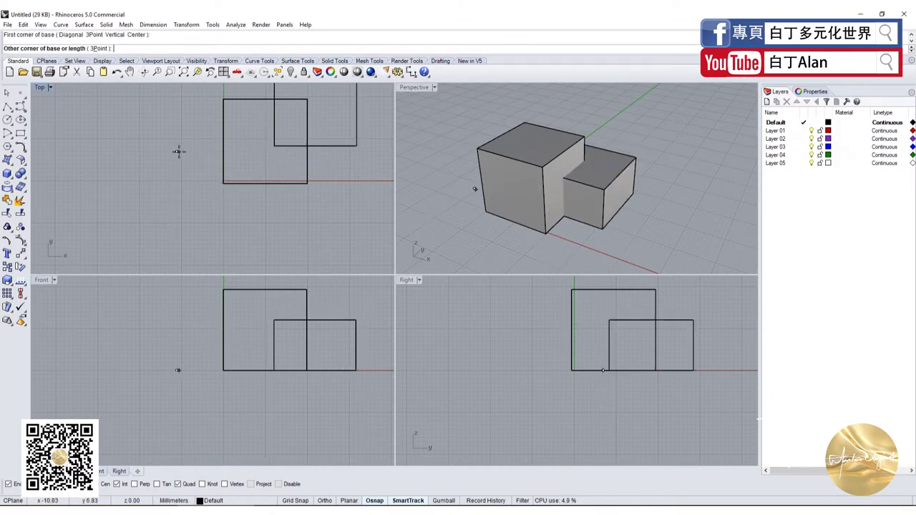
pyautogui.click(248, 125)
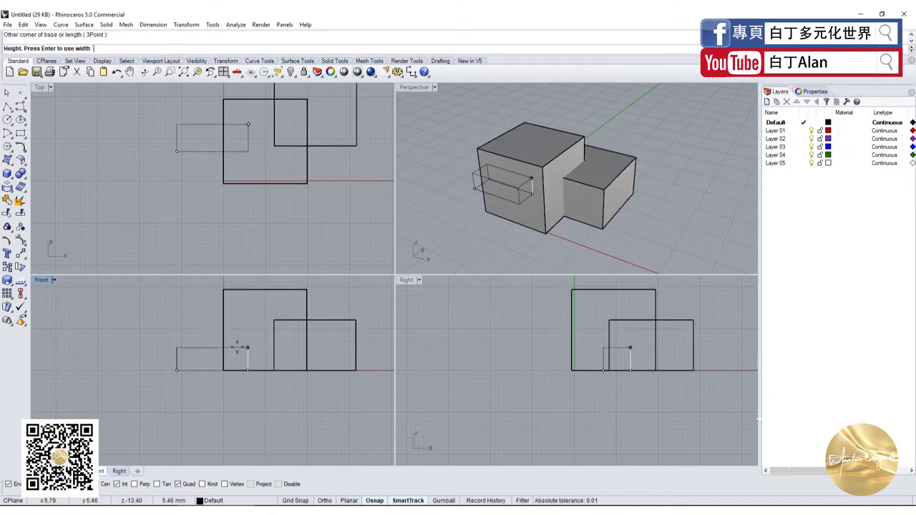
pyautogui.click(229, 346)
# Step: Boolean-union all three boxes into one solid and select it in a maximized Perspective view
pyautogui.hotkey('ctrl', 'a')
pyautogui.click(24, 174)
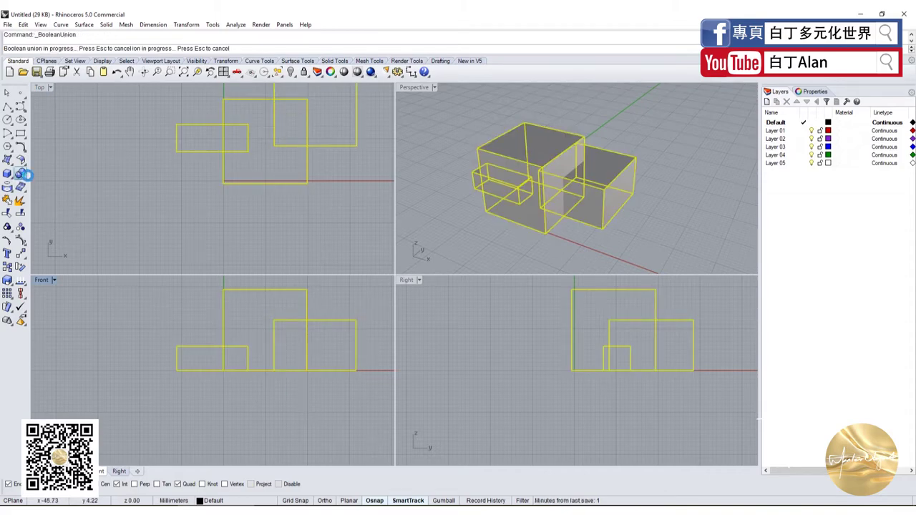
pyautogui.doubleClick(402, 90)
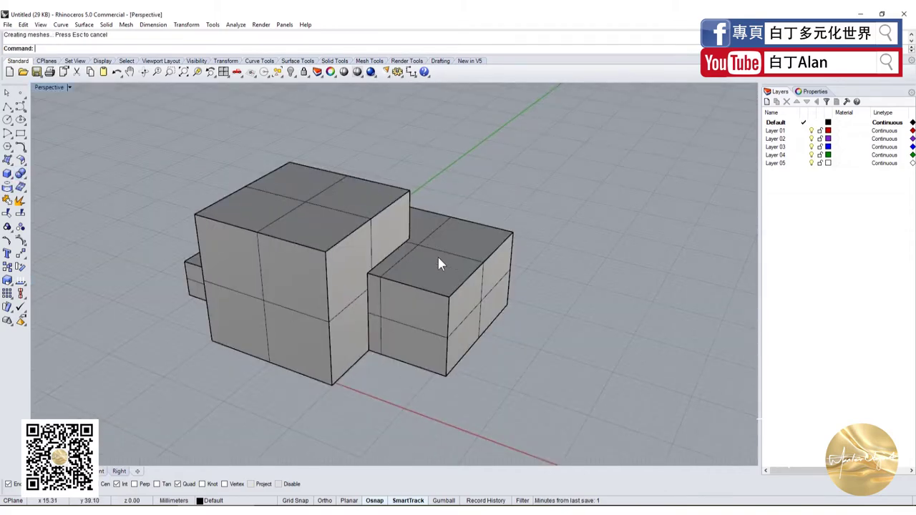
pyautogui.moveTo(438, 254); pyautogui.dragTo(435, 132, button='right')
pyautogui.click(429, 262)
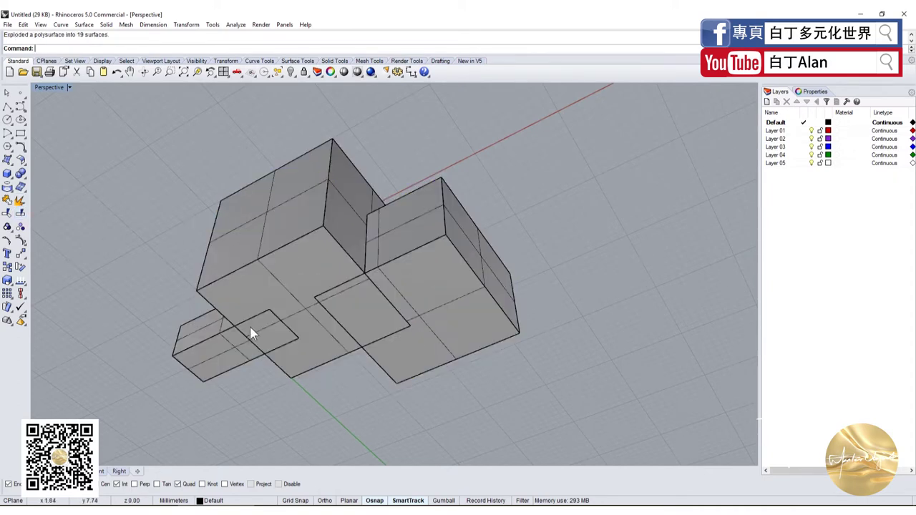
# Step: Delete the three bottom faces of the exploded solid
pyautogui.keyDown('ctrl'); pyautogui.keyDown('shift'); pyautogui.click(233, 342); pyautogui.keyUp('shift'); pyautogui.keyUp('ctrl')
pyautogui.press('Delete')
pyautogui.keyDown('ctrl'); pyautogui.keyDown('shift'); pyautogui.click(291, 317); pyautogui.keyUp('shift'); pyautogui.keyUp('ctrl')
pyautogui.press('Delete')
pyautogui.keyDown('ctrl'); pyautogui.keyDown('shift'); pyautogui.click(319, 327); pyautogui.keyUp('shift'); pyautogui.keyUp('ctrl')
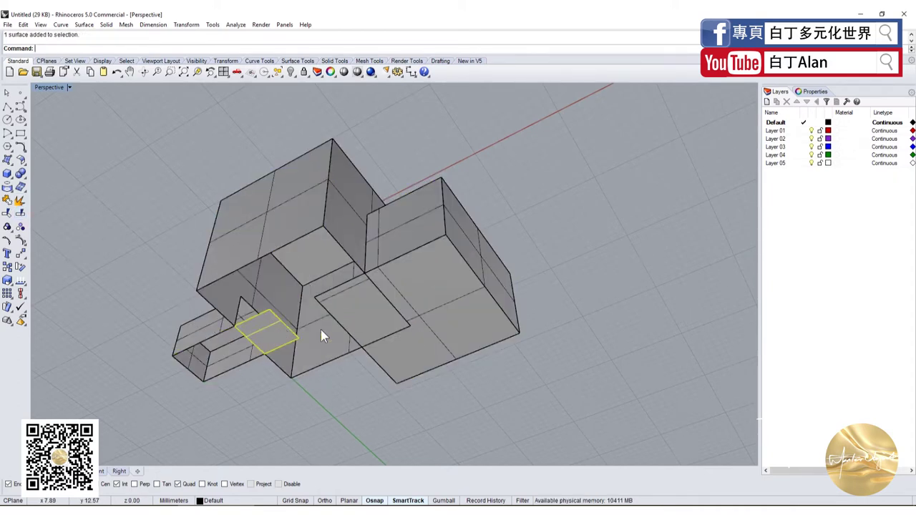
pyautogui.press('Delete')
pyautogui.press('Delete')
pyautogui.moveTo(320, 283); pyautogui.dragTo(354, 296, button='right')
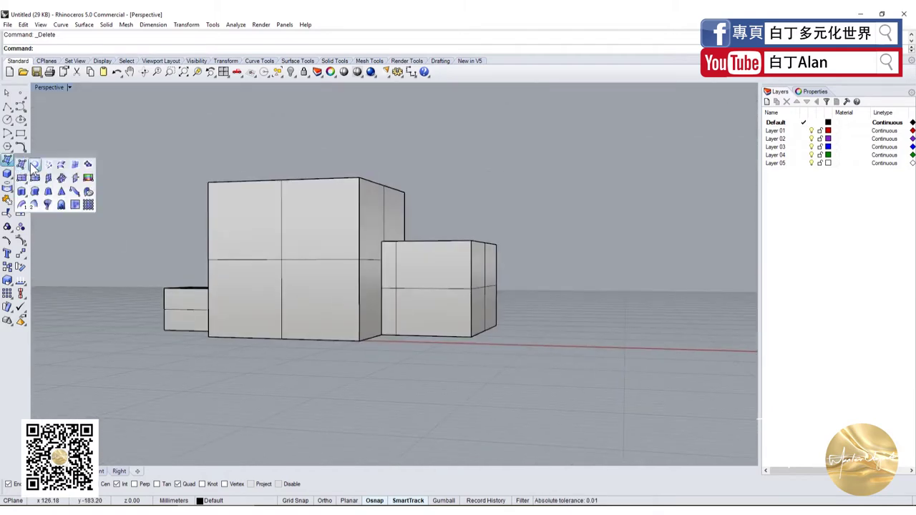
# Step: Build one planar bottom surface from all the bottom edge curves
pyautogui.click(29, 168)
pyautogui.moveTo(102, 287)
pyautogui.mouseDown(button='right')
pyautogui.moveTo(186, 308)
pyautogui.moveTo(130, 313)
pyautogui.mouseUp(button='right')
pyautogui.moveTo(129, 312); pyautogui.dragTo(576, 377)
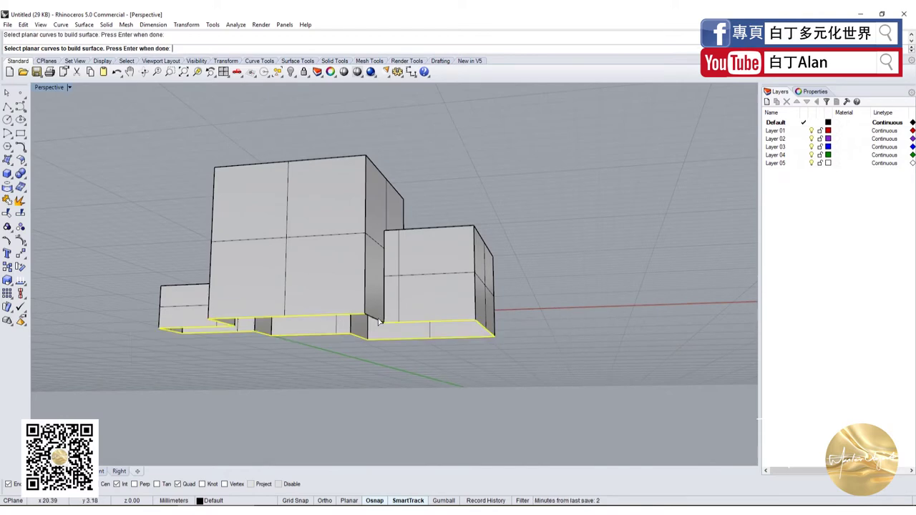
pyautogui.press('Return')
pyautogui.moveTo(408, 361); pyautogui.dragTo(219, 188, button='right')
# Step: Join all surfaces into one piece and save the model as Untitled1
pyautogui.hotkey('ctrl', 'a')
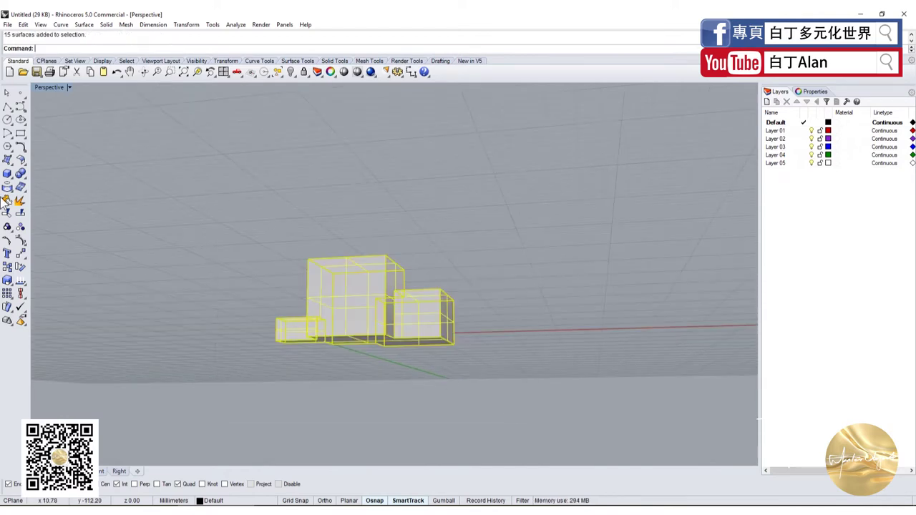
pyautogui.click(5, 203)
pyautogui.click(8, 25)
pyautogui.click(22, 70)
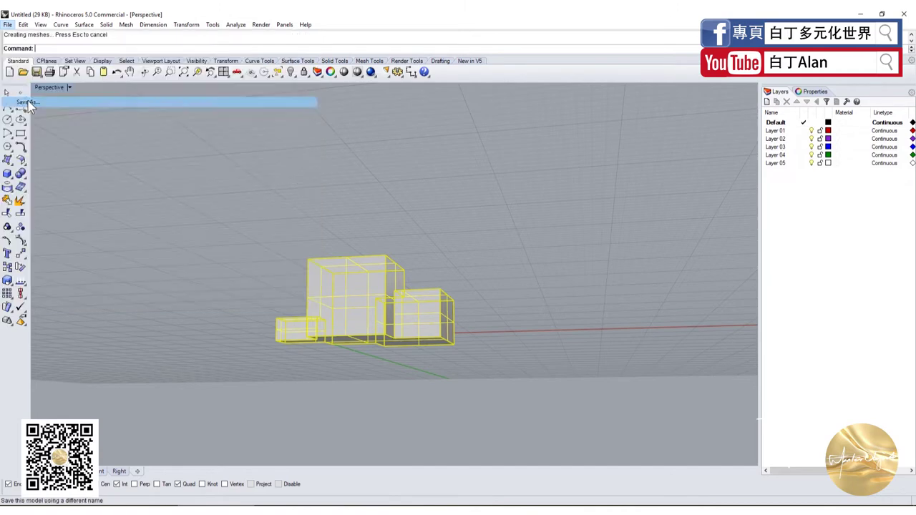
pyautogui.click(137, 219)
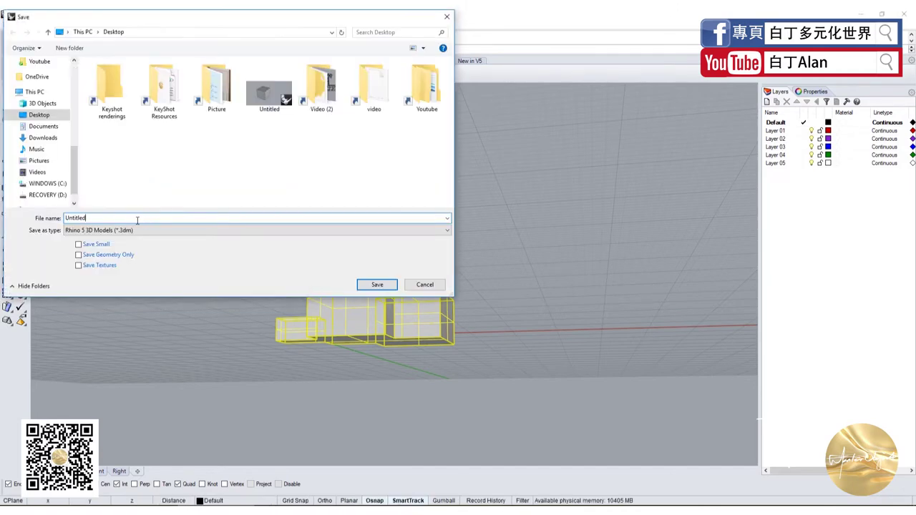
pyautogui.click(369, 285)
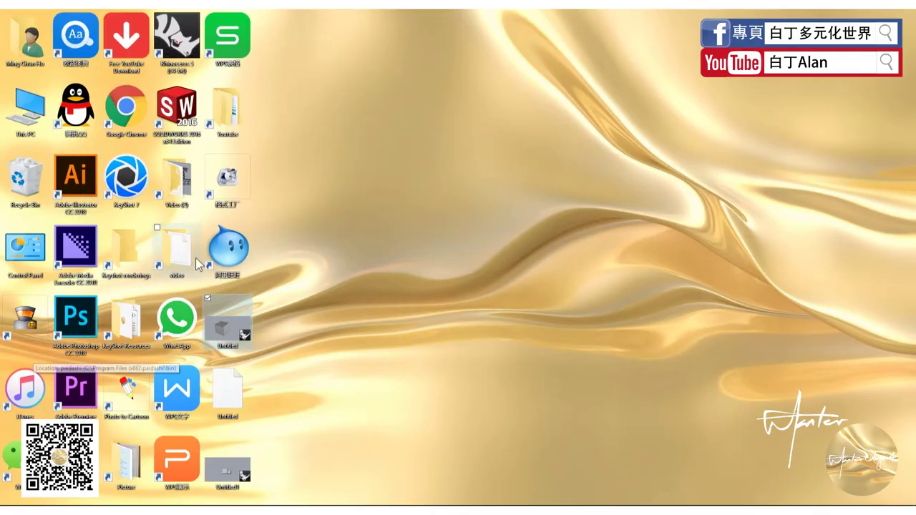
# Step: Start KeyShot 7 maximized, dismiss the welcome screen, and open Untitled1.3dm for import
pyautogui.click(129, 182)
pyautogui.doubleClick(129, 183)
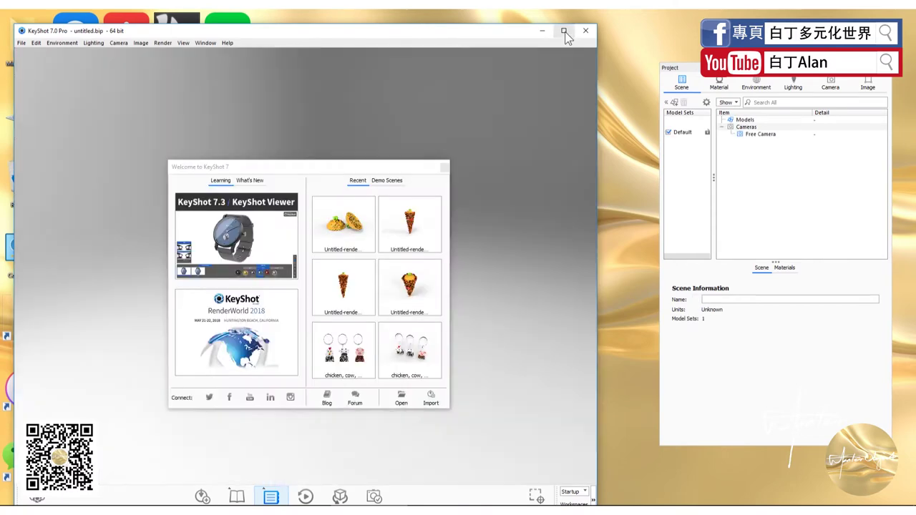
pyautogui.click(563, 31)
pyautogui.click(596, 153)
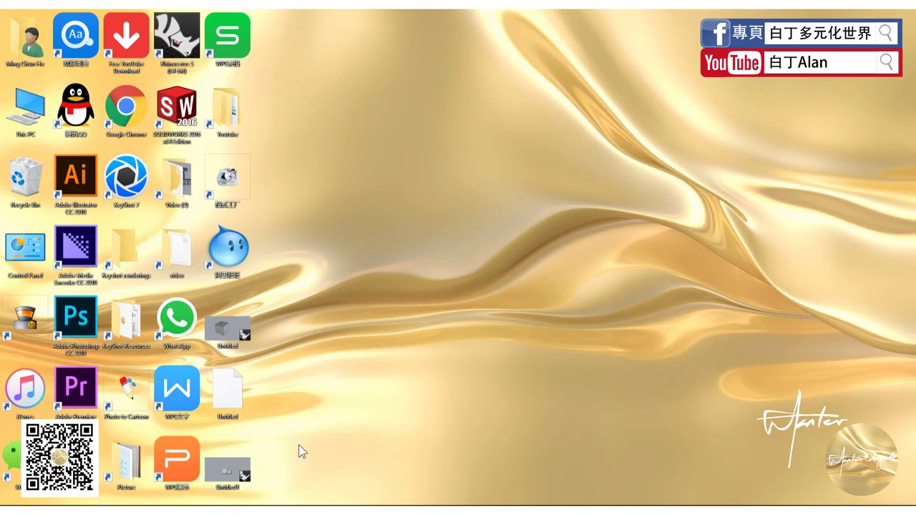
pyautogui.doubleClick(228, 468)
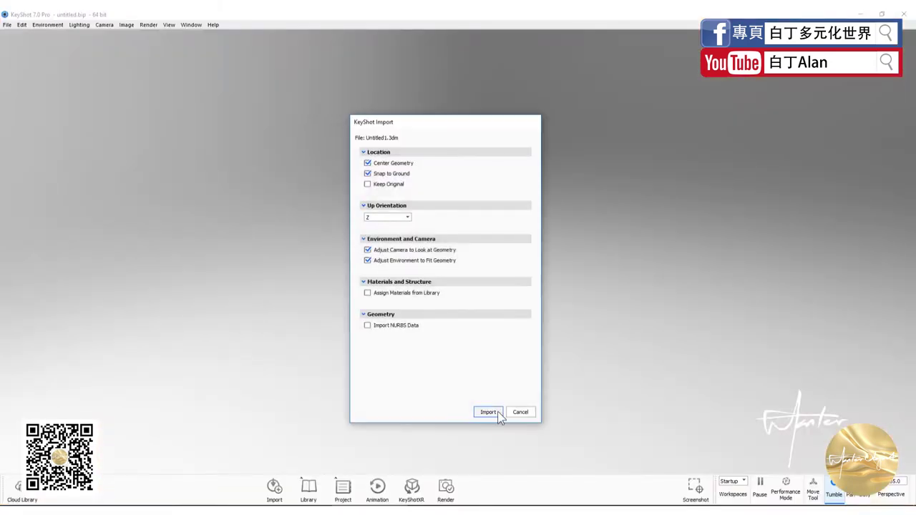
# Step: Import Untitled1 and apply Gold 24k Polished from the materials library to the whole model
pyautogui.click(498, 413)
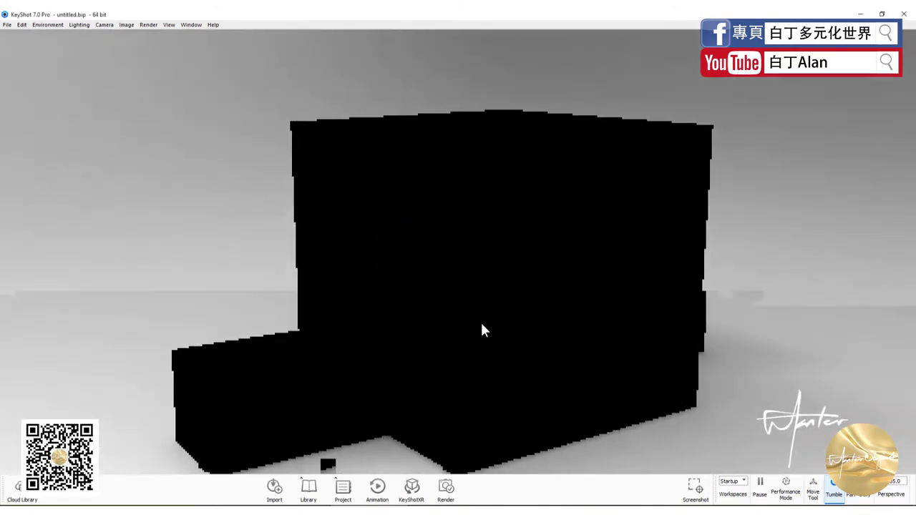
pyautogui.moveTo(482, 329)
pyautogui.mouseDown()
pyautogui.moveTo(466, 257)
pyautogui.moveTo(469, 319)
pyautogui.mouseUp()
pyautogui.scroll(-3, 469, 318)
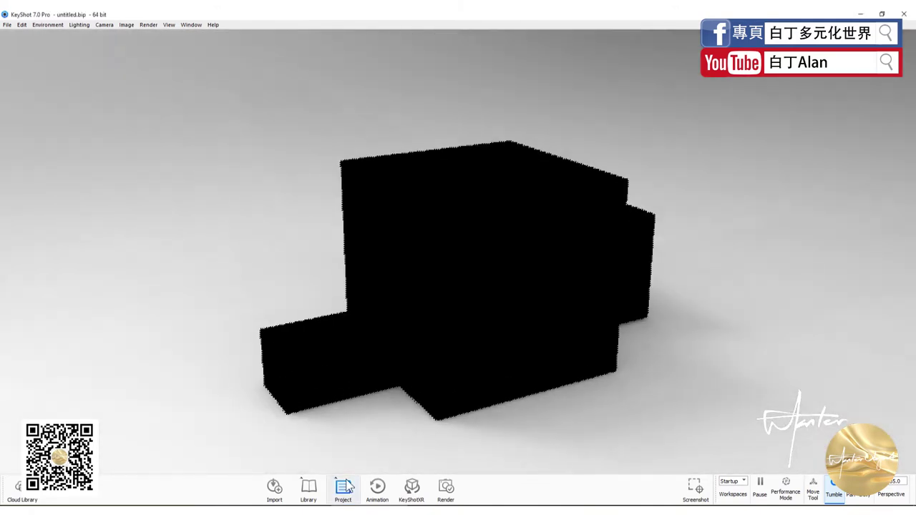
pyautogui.click(345, 487)
pyautogui.click(308, 488)
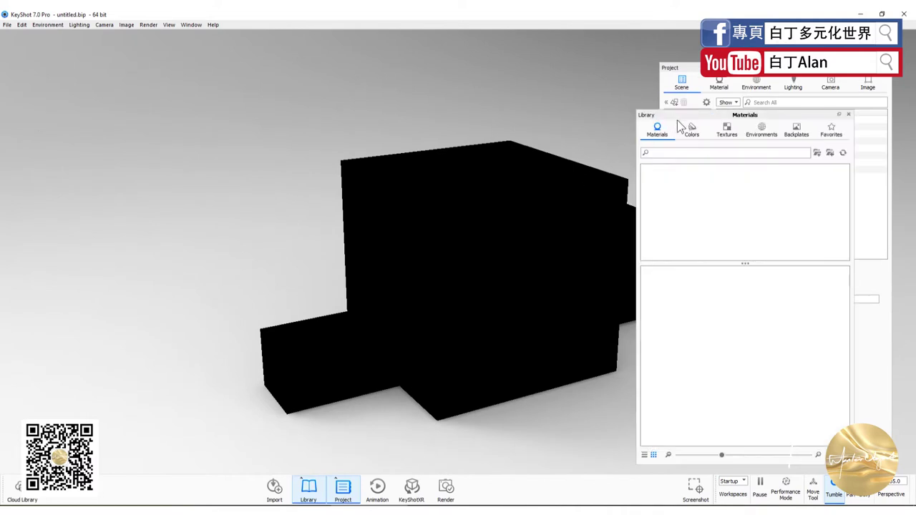
pyautogui.write('gol')
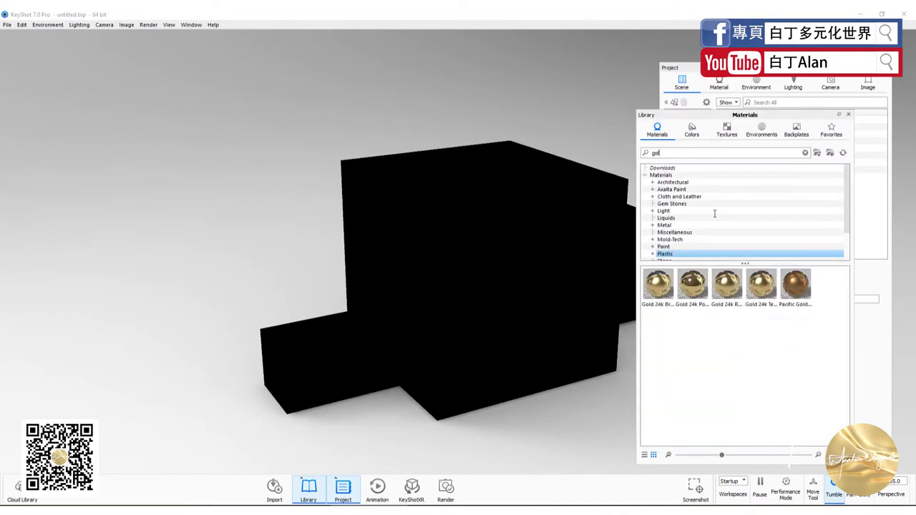
pyautogui.moveTo(700, 288); pyautogui.dragTo(524, 285)
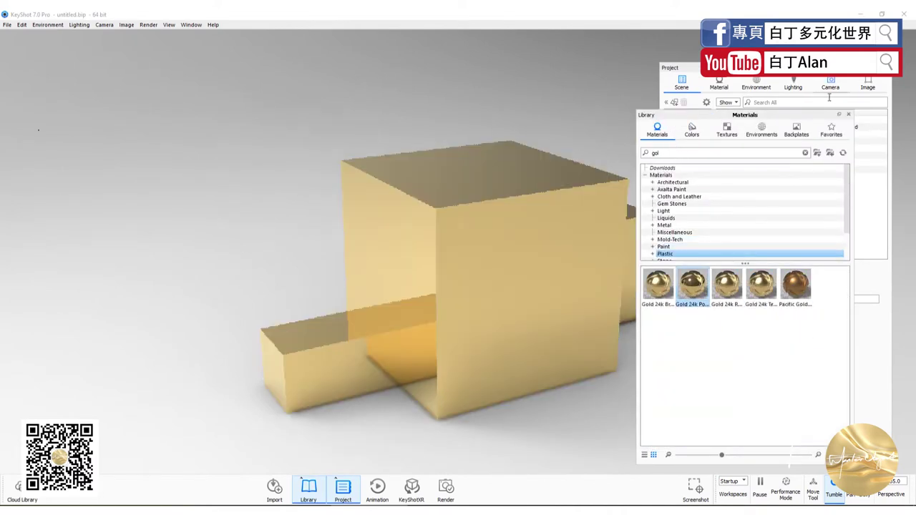
pyautogui.click(848, 114)
# Step: Close the project panel, adjust the view of the gold model, and reopen the panel
pyautogui.click(756, 82)
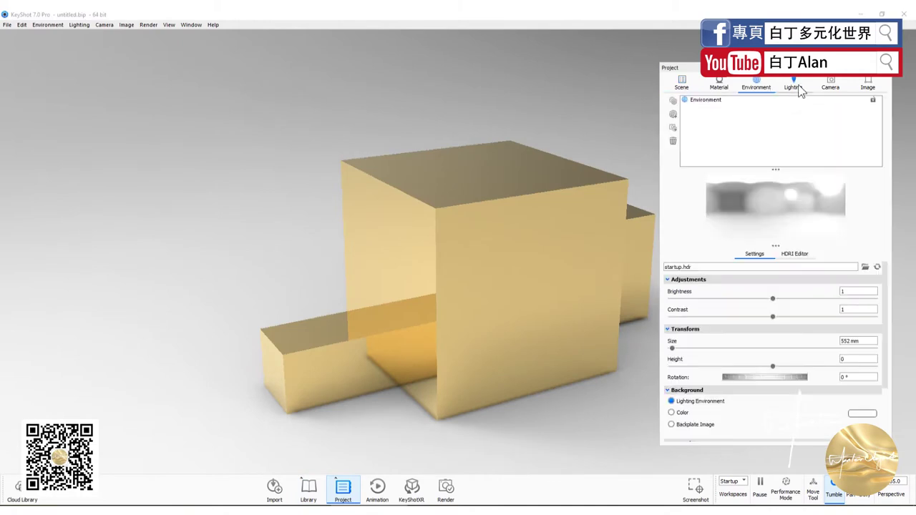
pyautogui.click(892, 76)
pyautogui.moveTo(642, 236); pyautogui.dragTo(457, 367, button='middle')
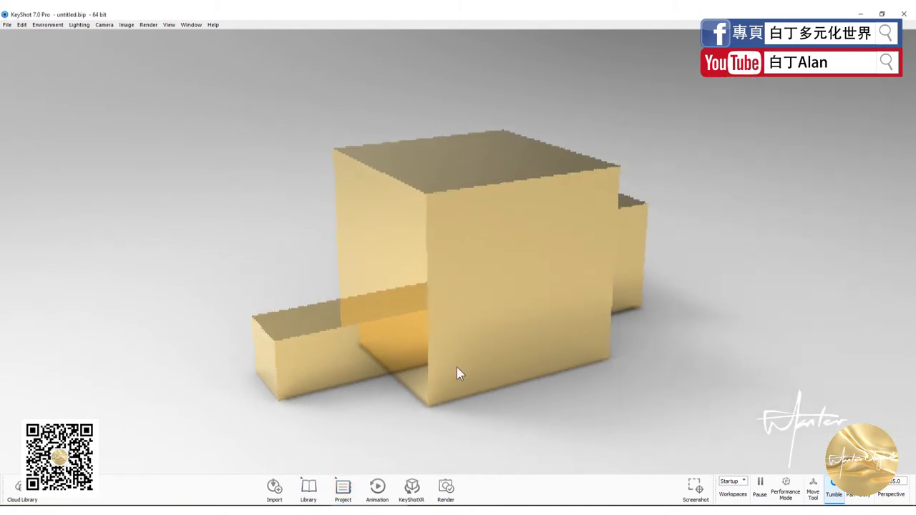
pyautogui.click(343, 490)
# Step: Expand Untitled1's Default groups in the scene tree and select the small lower-left box part
pyautogui.click(681, 82)
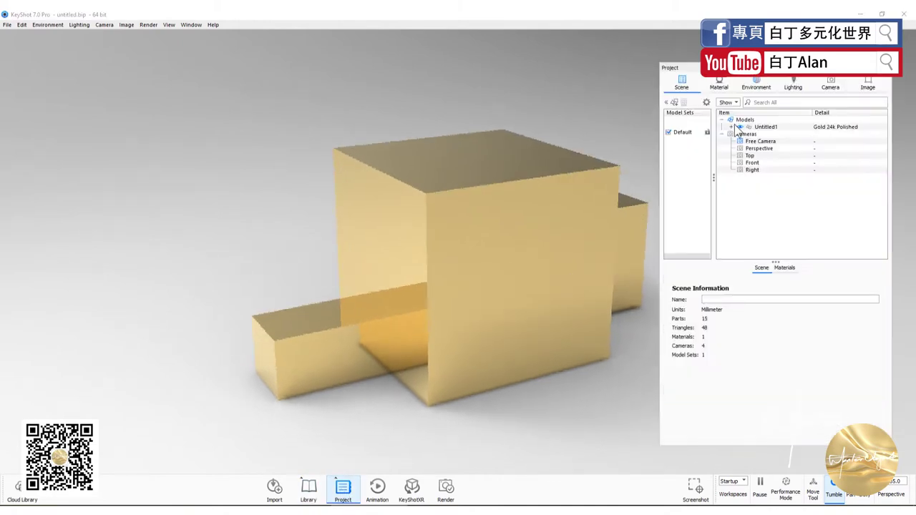
pyautogui.click(732, 127)
pyautogui.click(761, 134)
pyautogui.click(741, 134)
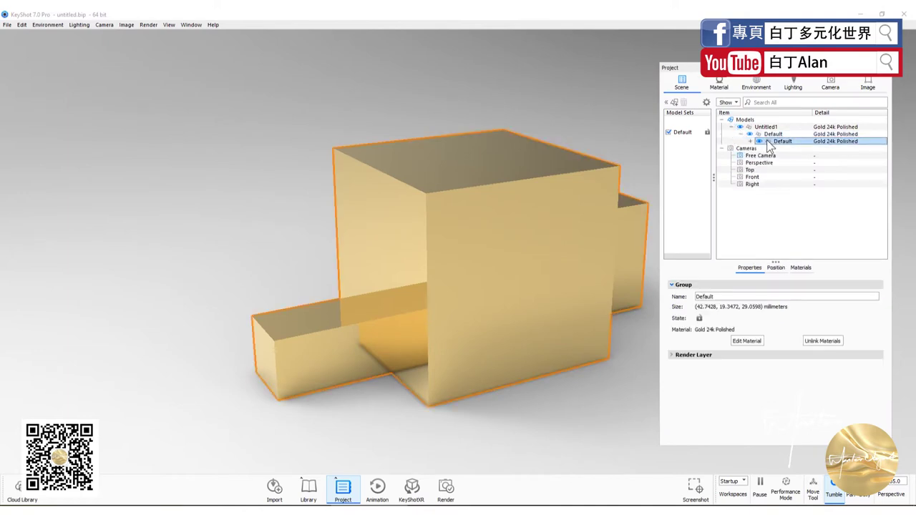
pyautogui.click(750, 141)
pyautogui.click(788, 148)
pyautogui.click(791, 163)
pyautogui.click(791, 213)
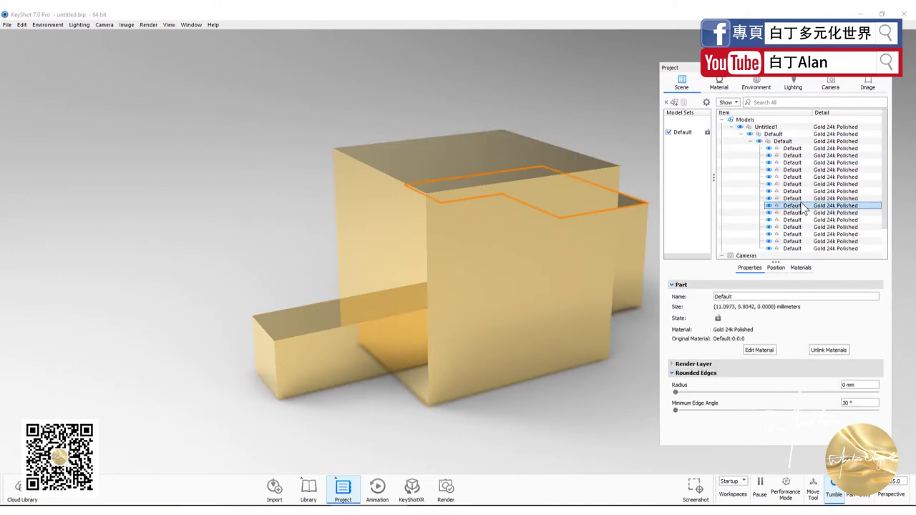
pyautogui.click(790, 205)
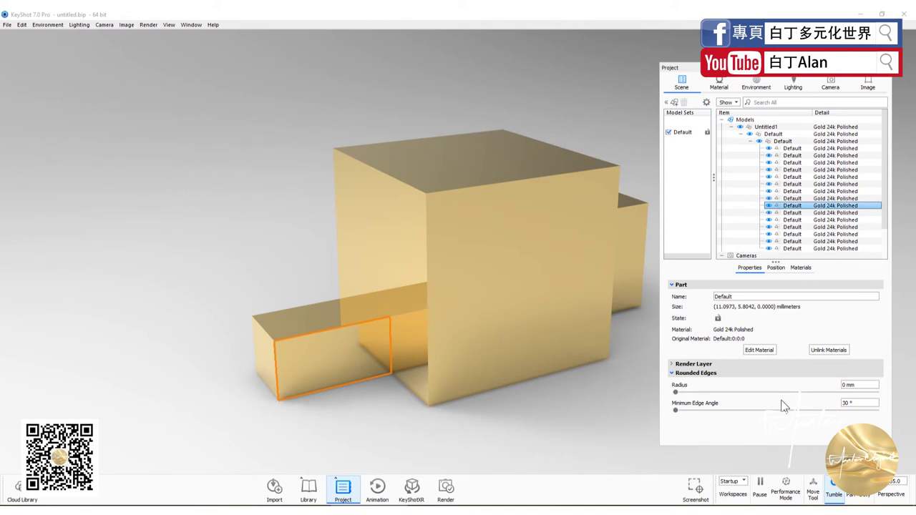
# Step: Set the selected part's rounded-edge radius to 1 mm and tumble the view to check the edges
pyautogui.click(860, 387)
pyautogui.write('1')
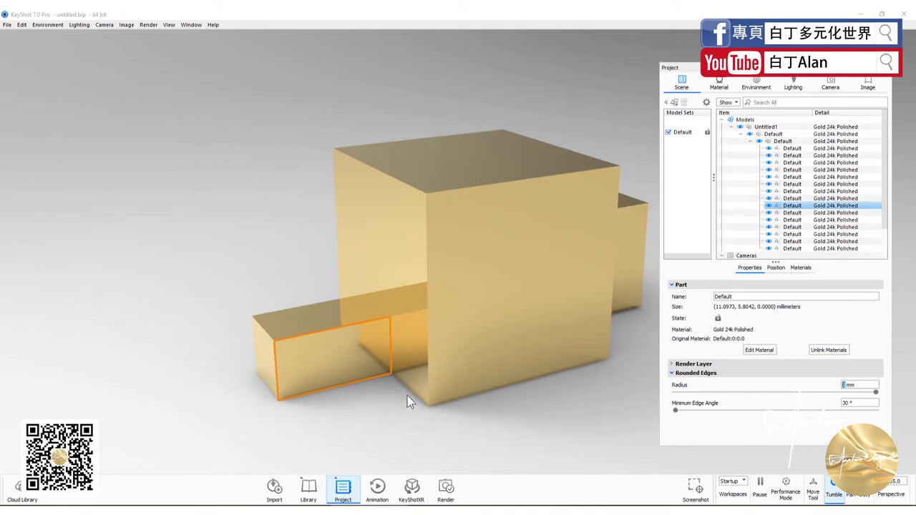
pyautogui.moveTo(423, 373); pyautogui.dragTo(432, 392)
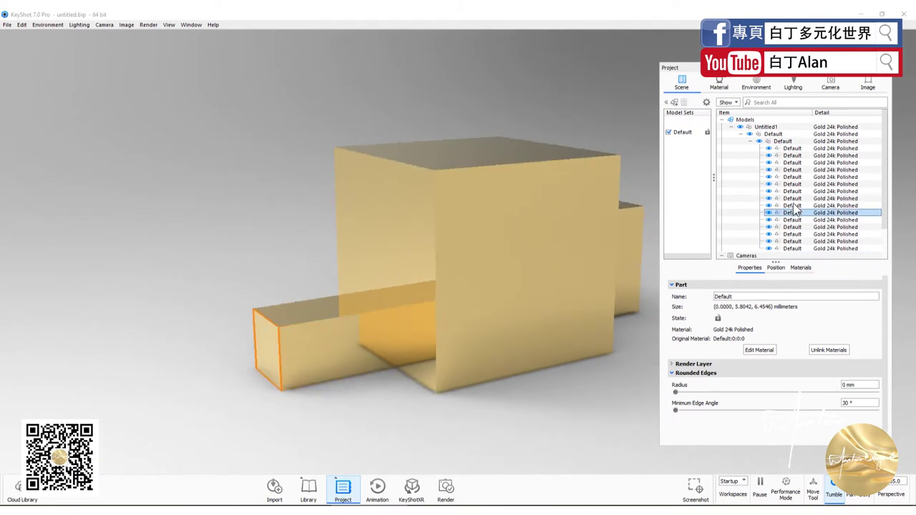
# Step: Select the base outline part, then all parts, then orbit higher and select the top part
pyautogui.click(791, 227)
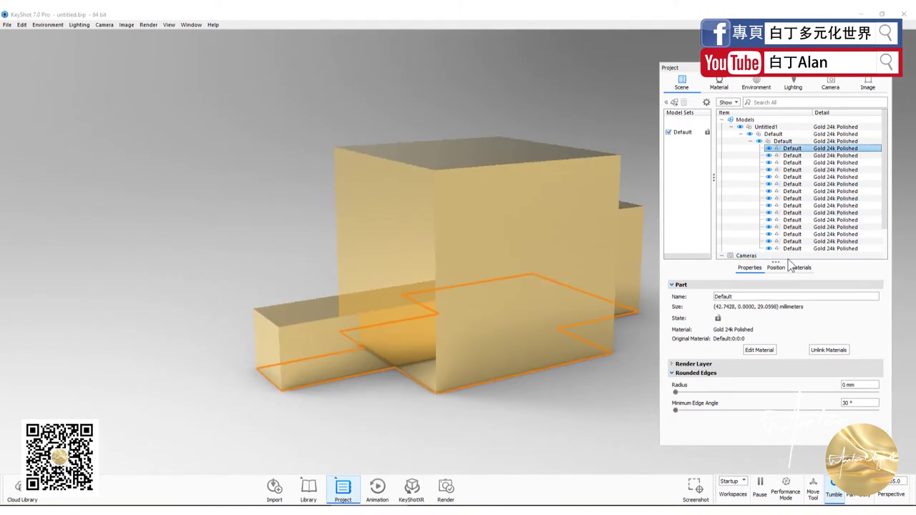
pyautogui.scroll(-2, 789, 222)
pyautogui.keyDown('shift'); pyautogui.click(787, 215); pyautogui.keyUp('shift')
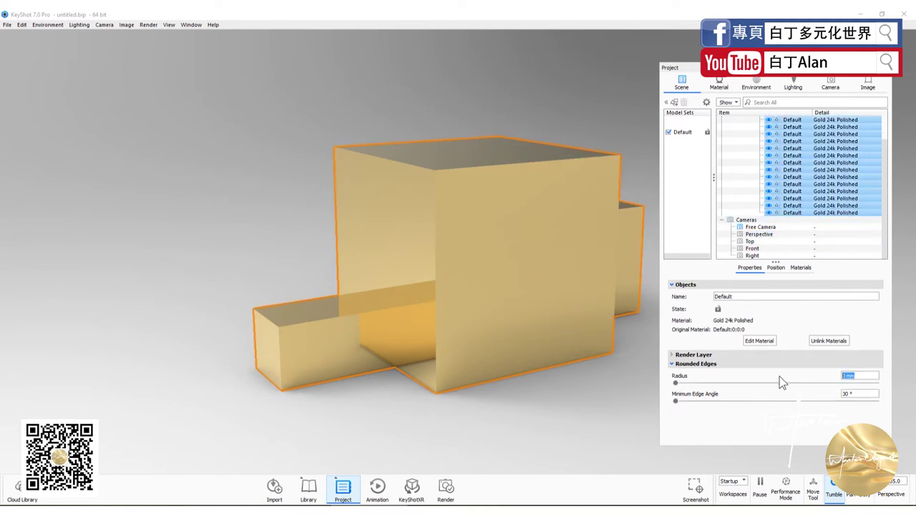
pyautogui.click(475, 388)
pyautogui.moveTo(482, 303); pyautogui.dragTo(573, 271)
pyautogui.click(819, 185)
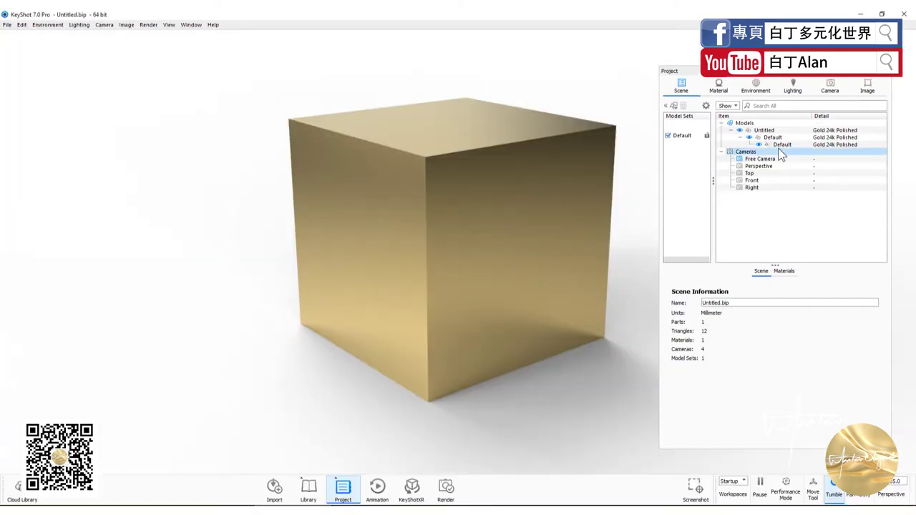
# Step: Check the first part's 1 mm radius, deselect it, and bring up the Environment settings
pyautogui.click(747, 145)
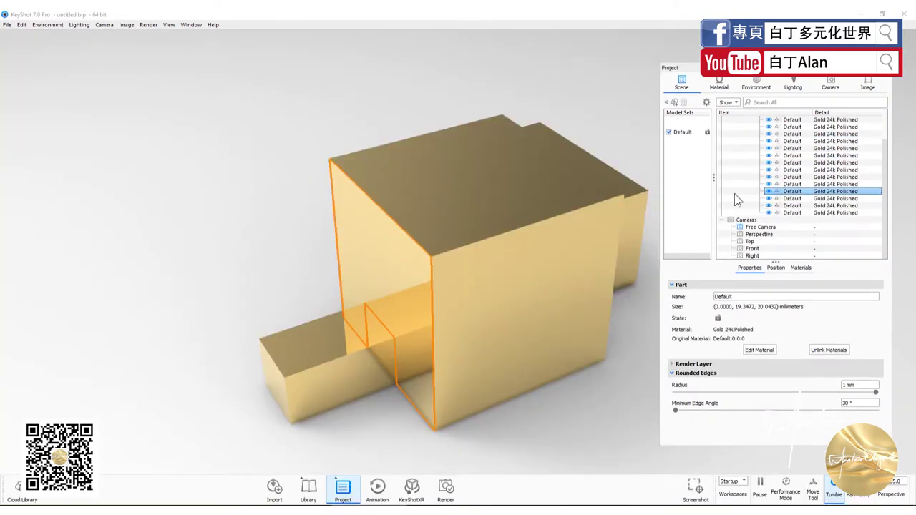
pyautogui.scroll(5, 737, 200)
pyautogui.click(776, 149)
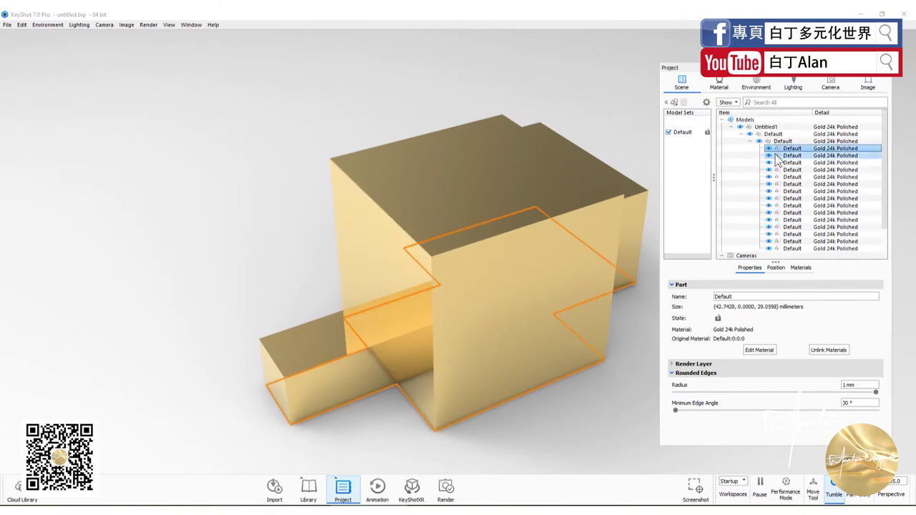
pyautogui.doubleClick(857, 385)
pyautogui.click(625, 432)
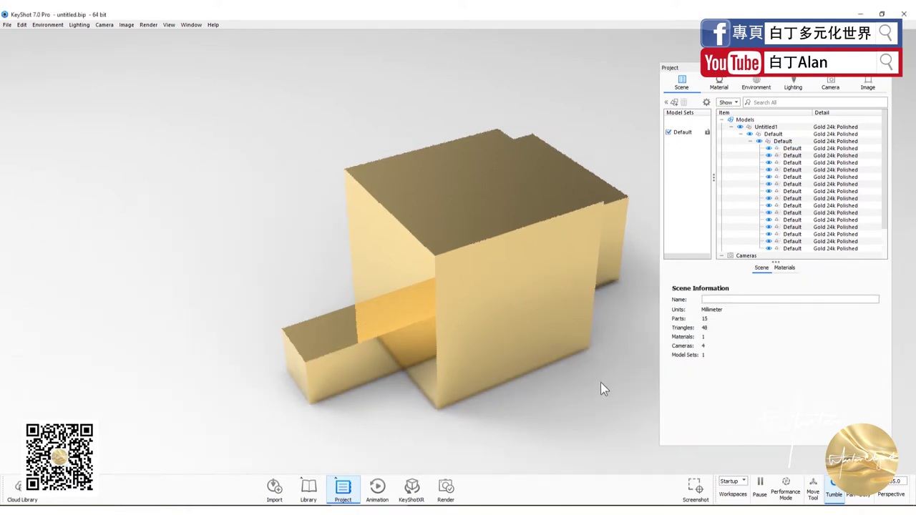
pyautogui.moveTo(601, 382); pyautogui.dragTo(603, 359)
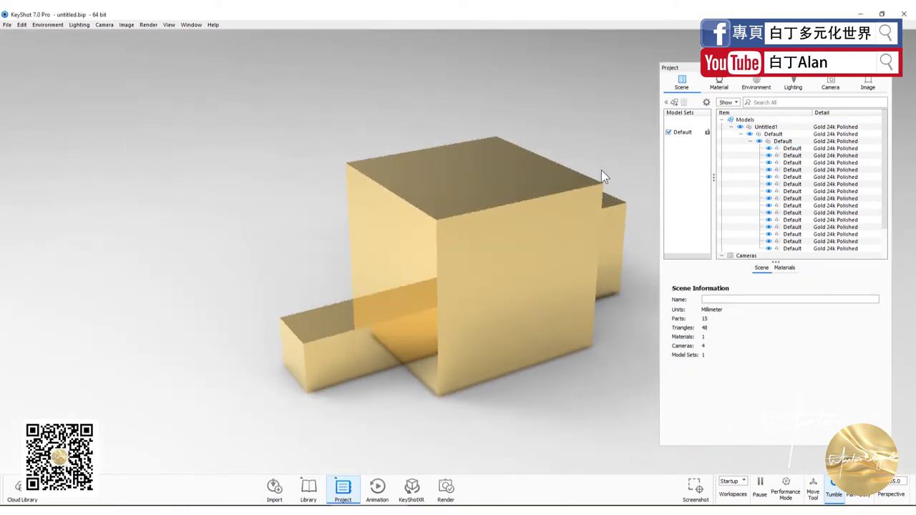
pyautogui.click(753, 84)
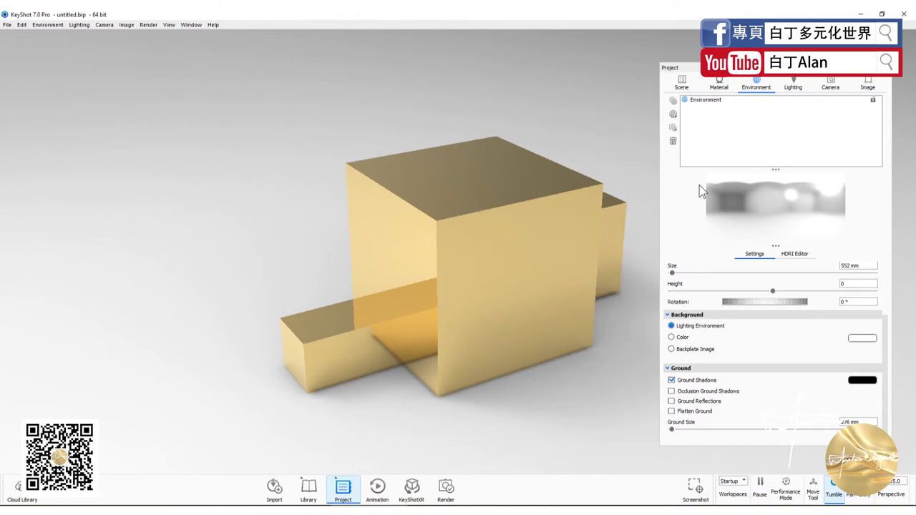
# Step: Close the project panel and the current scene, discarding unsaved changes
pyautogui.click(887, 77)
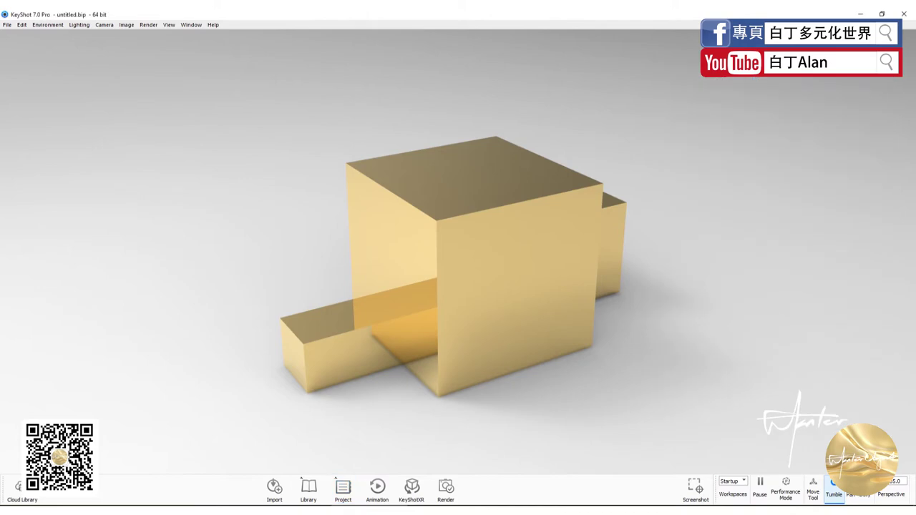
pyautogui.click(905, 14)
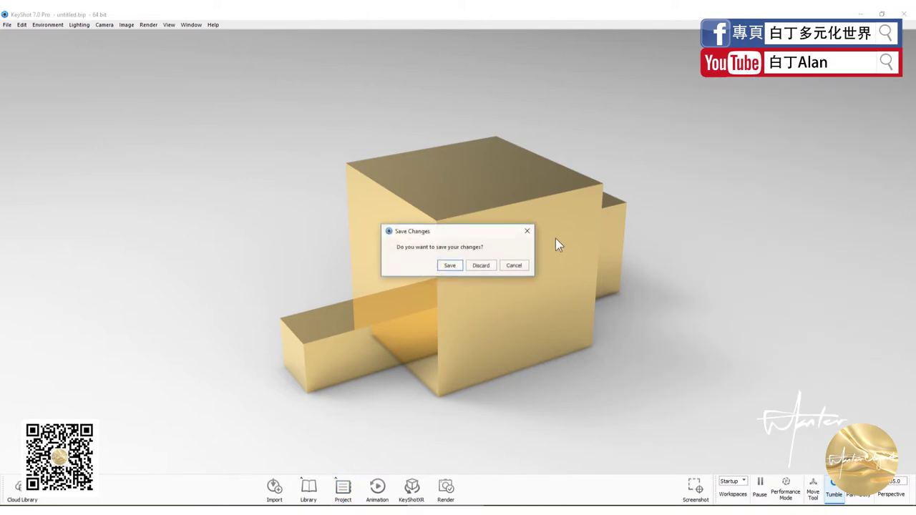
pyautogui.click(483, 266)
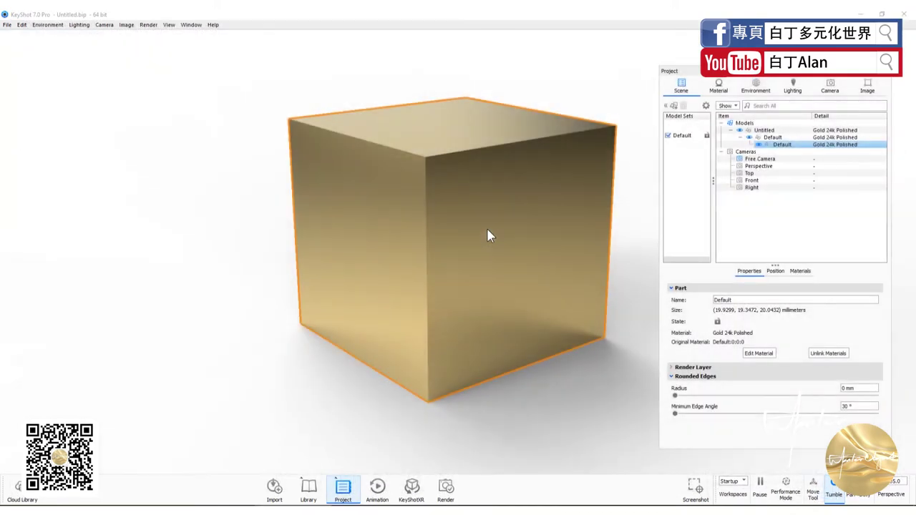
# Step: Set the cube's rounded-edge radius to 1 mm with a 45° minimum edge angle
pyautogui.doubleClick(858, 407)
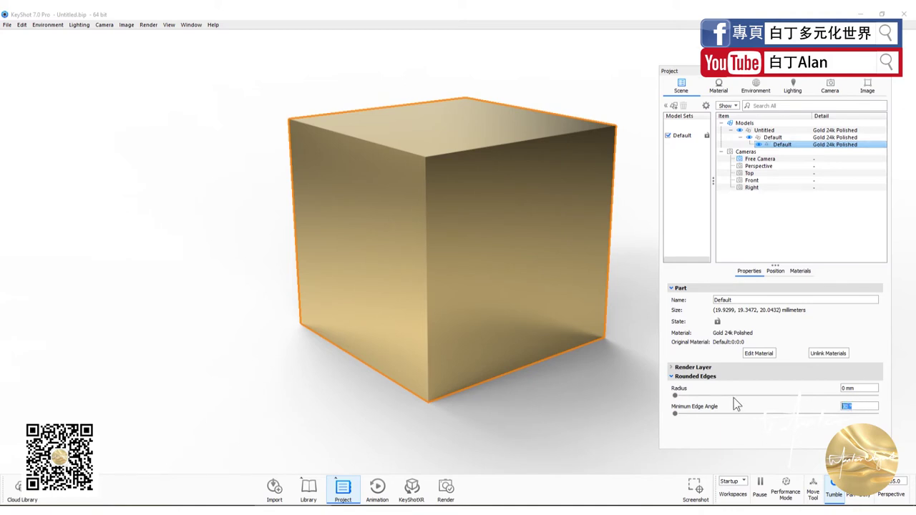
pyautogui.doubleClick(848, 388)
pyautogui.write('1')
pyautogui.press('Return')
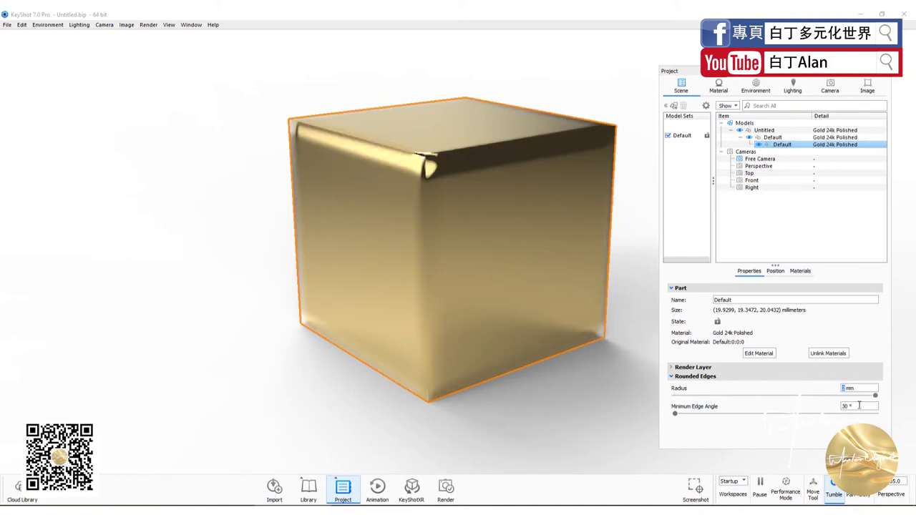
pyautogui.press('Tab')
pyautogui.write('4')
pyautogui.hotkey('shift', 'Tab')
pyautogui.press('Return')
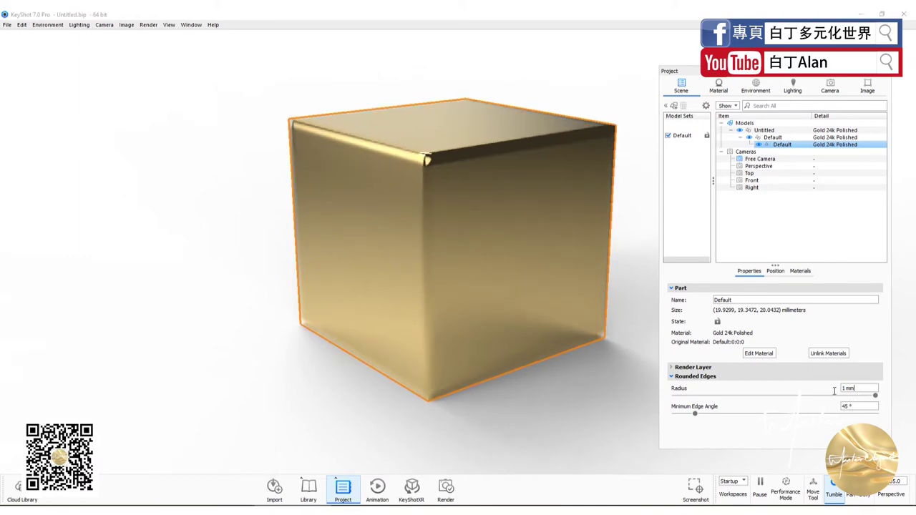
pyautogui.moveTo(856, 388); pyautogui.dragTo(831, 390)
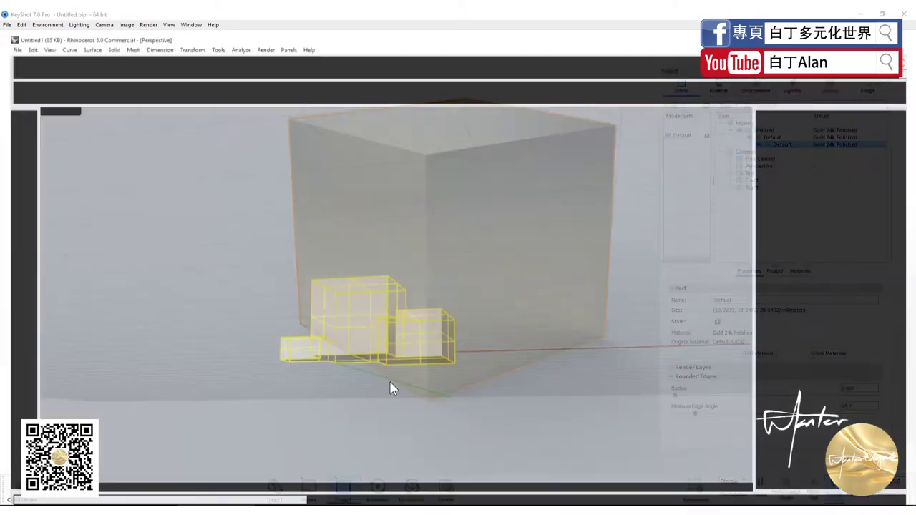
# Step: Undo the last join of the boxes and close Untitled1 without saving
pyautogui.hotkey('ctrl', 'z')
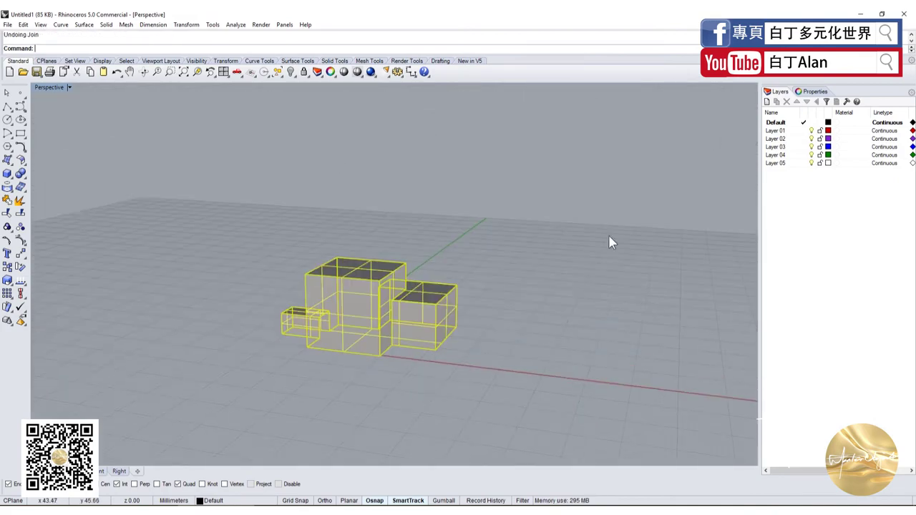
pyautogui.click(904, 13)
pyautogui.click(456, 282)
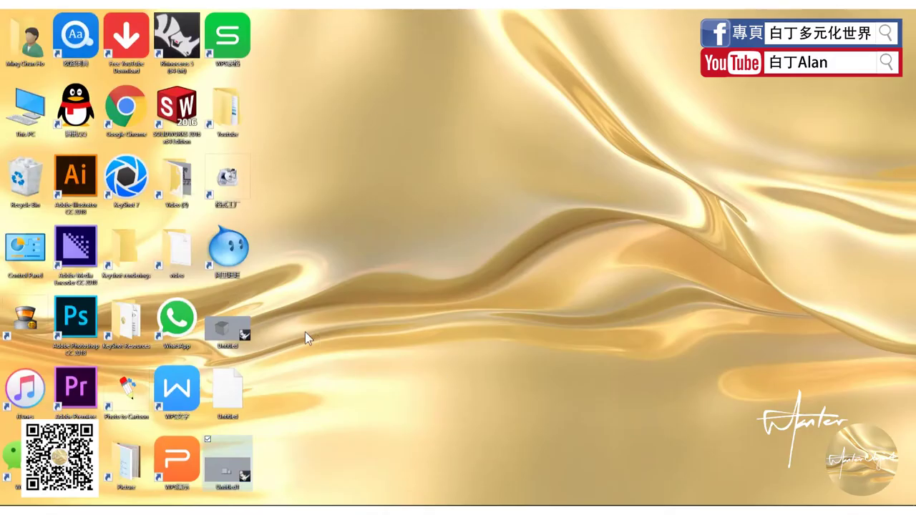
# Step: Delete the Untitled1 file from the desktop and open Untitled.3dm
pyautogui.moveTo(227, 461)
pyautogui.mouseDown()
pyautogui.moveTo(138, 325)
pyautogui.moveTo(385, 326)
pyautogui.mouseUp()
pyautogui.press('Delete')
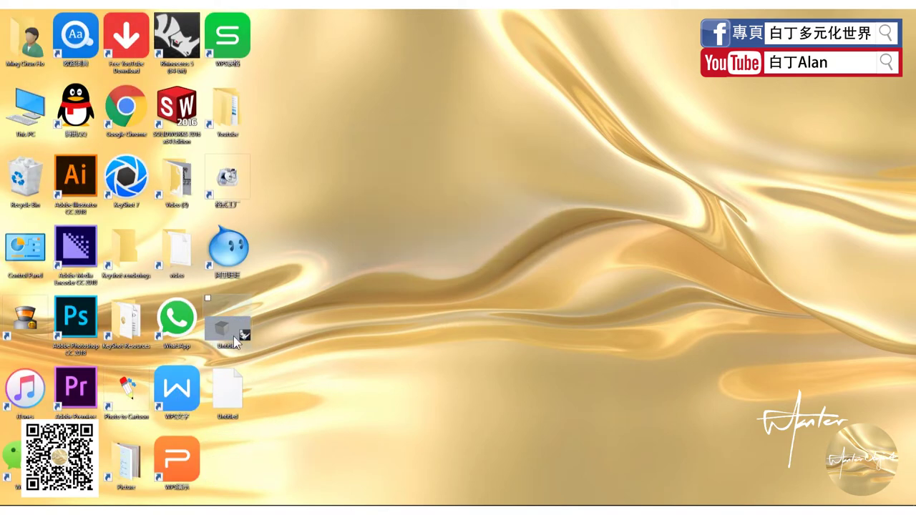
pyautogui.doubleClick(241, 348)
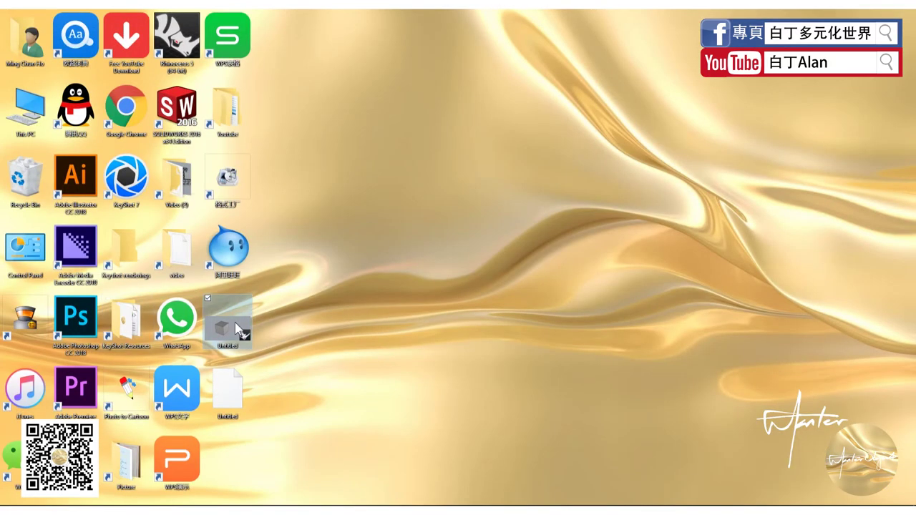
# Step: In the Untitled cube model, draw a cylinder in the four-view layout running through the cube
pyautogui.doubleClick(237, 333)
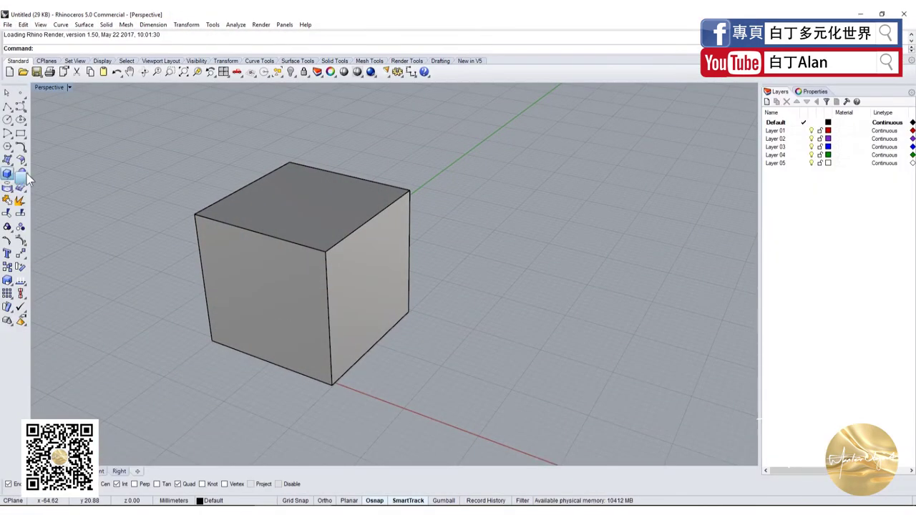
pyautogui.click(10, 176)
pyautogui.click(32, 179)
pyautogui.doubleClick(49, 87)
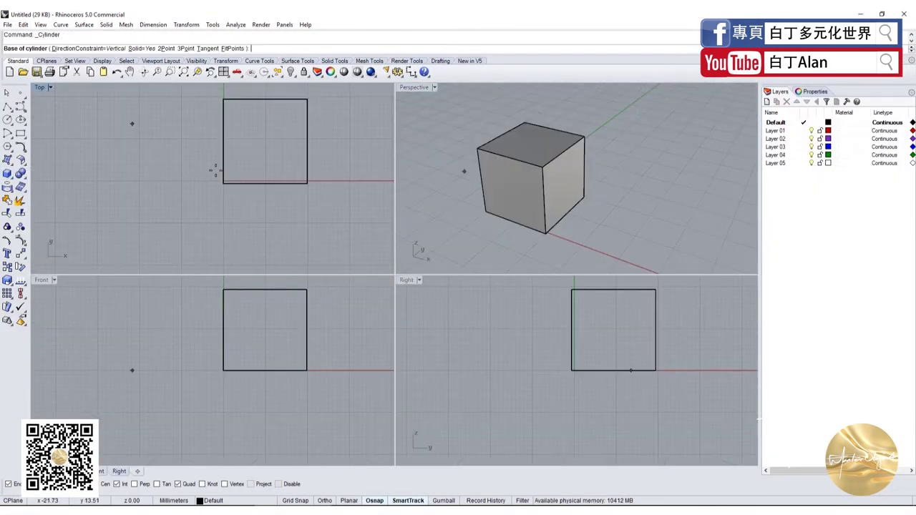
pyautogui.click(285, 313)
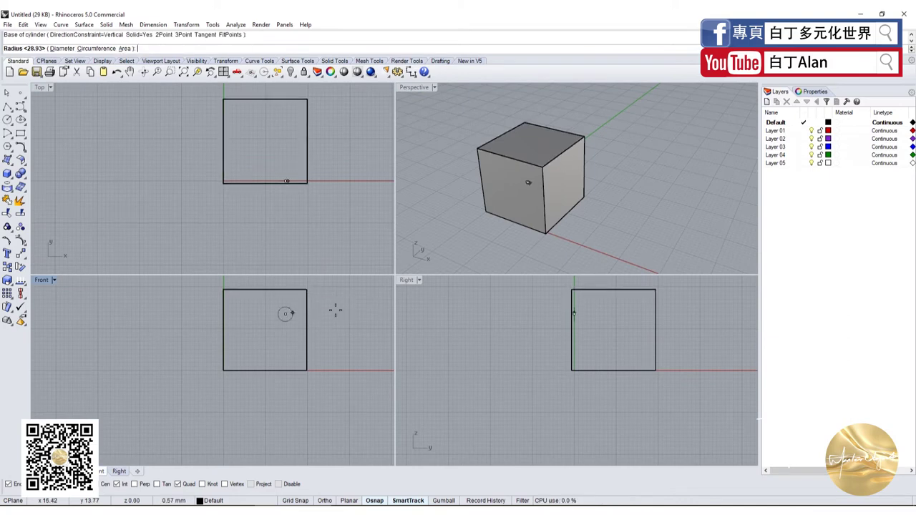
pyautogui.click(327, 313)
pyautogui.scroll(-5, 305, 207)
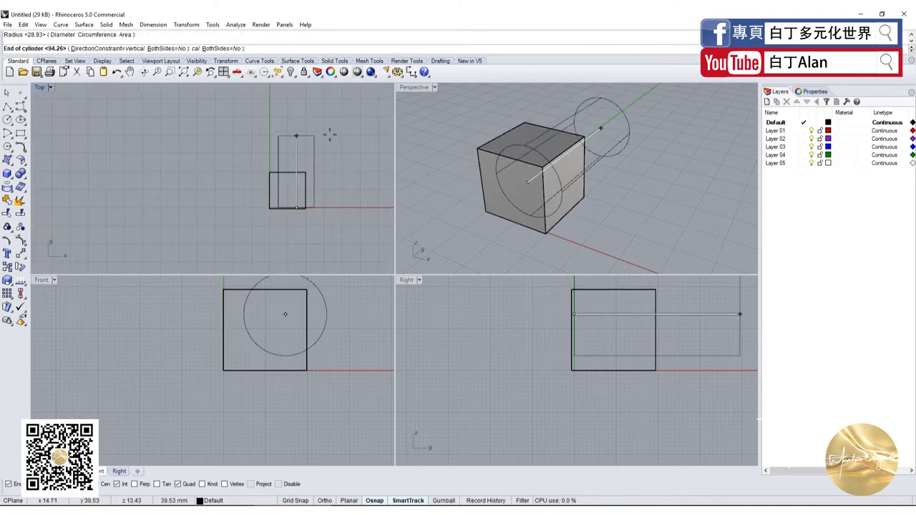
pyautogui.click(323, 137)
pyautogui.moveTo(313, 146); pyautogui.dragTo(316, 169)
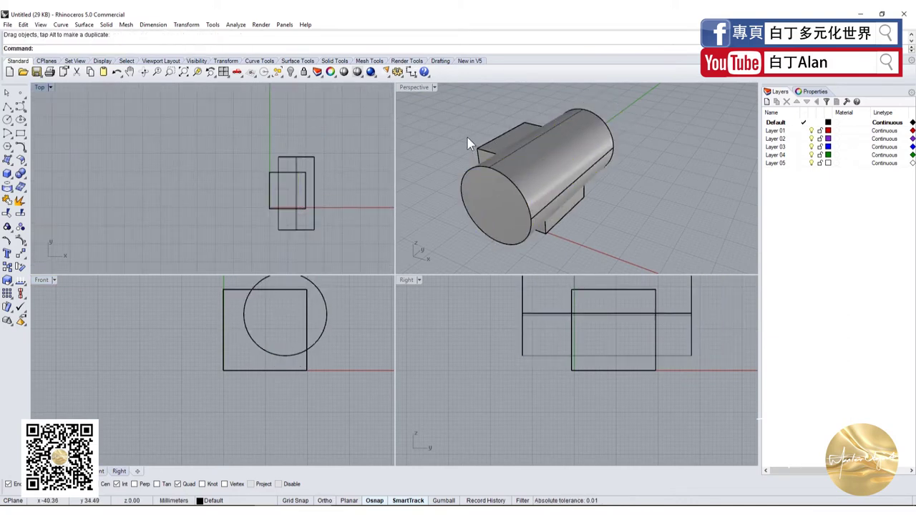
# Step: Select the cube and cylinder together and Boolean-union them into one solid
pyautogui.moveTo(469, 143); pyautogui.dragTo(493, 129, button='right')
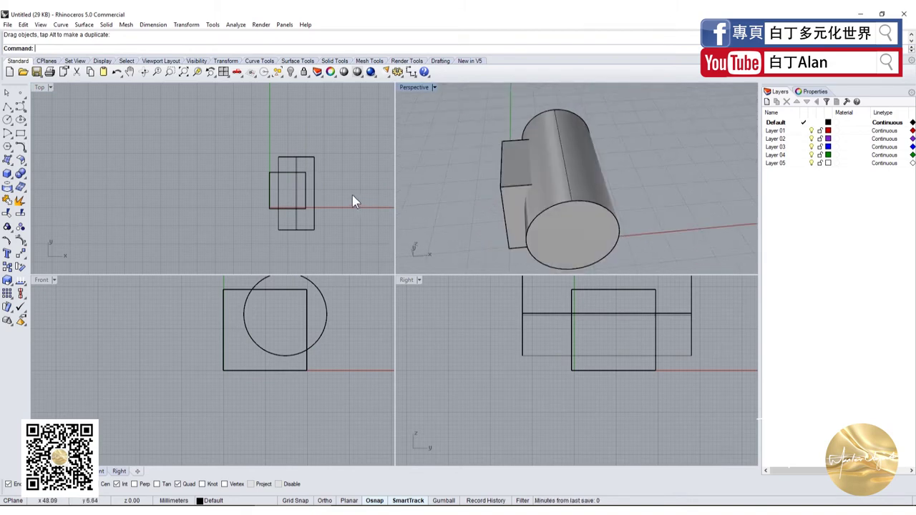
pyautogui.moveTo(352, 195); pyautogui.dragTo(92, 175)
pyautogui.click(21, 174)
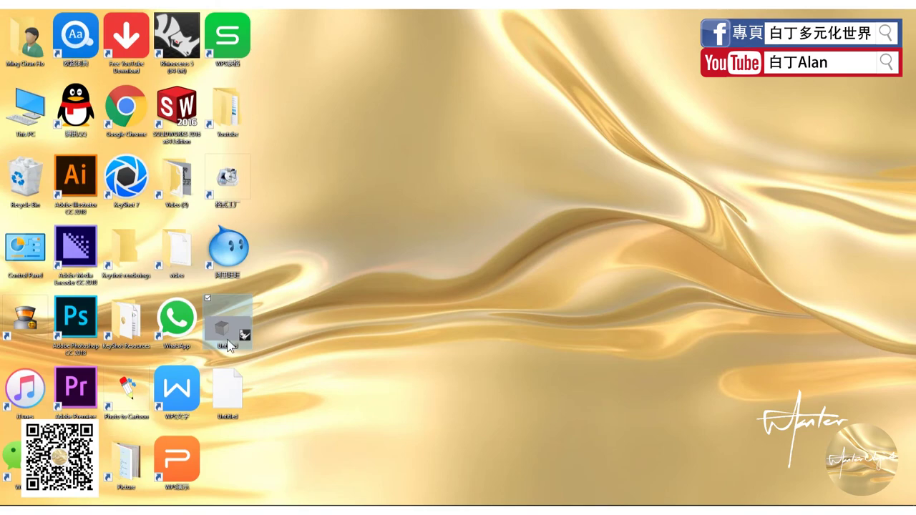
# Step: Paste a backup copy of Untitled.3dm on the desktop and save the combined model in Rhino
pyautogui.hotkey('ctrl', 'c')
pyautogui.hotkey('ctrl', 'v')
pyautogui.doubleClick(244, 478)
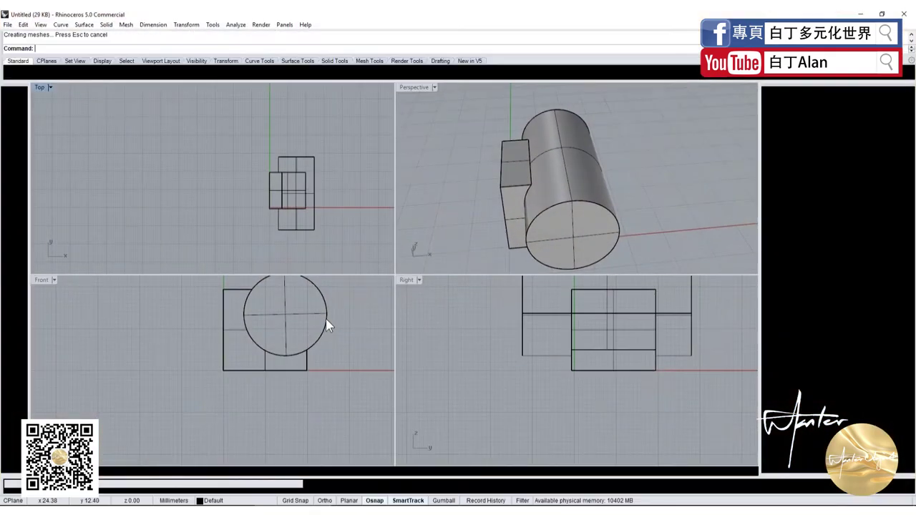
pyautogui.click(7, 25)
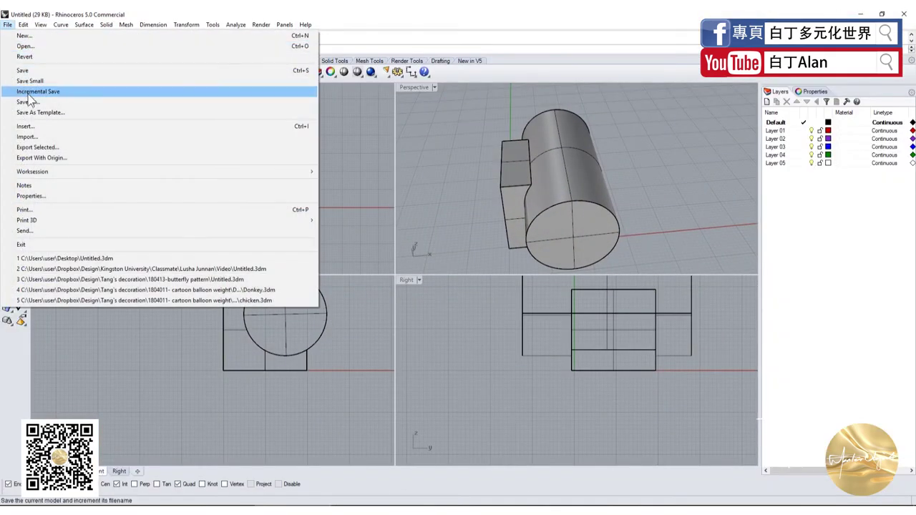
pyautogui.click(21, 70)
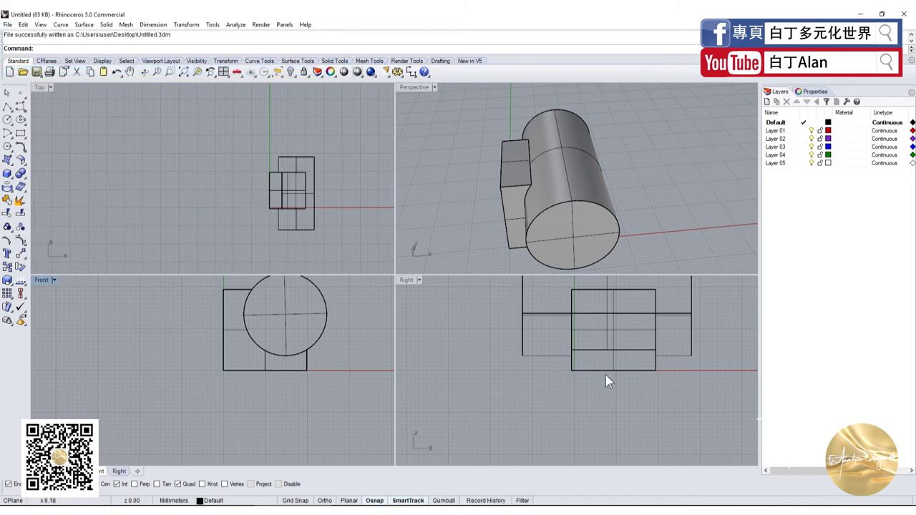
pyautogui.click(584, 208)
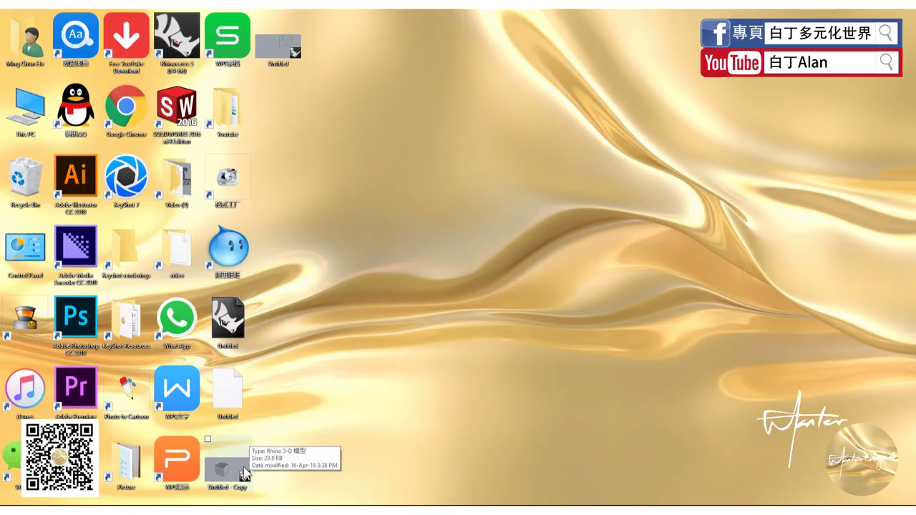
pyautogui.doubleClick(240, 486)
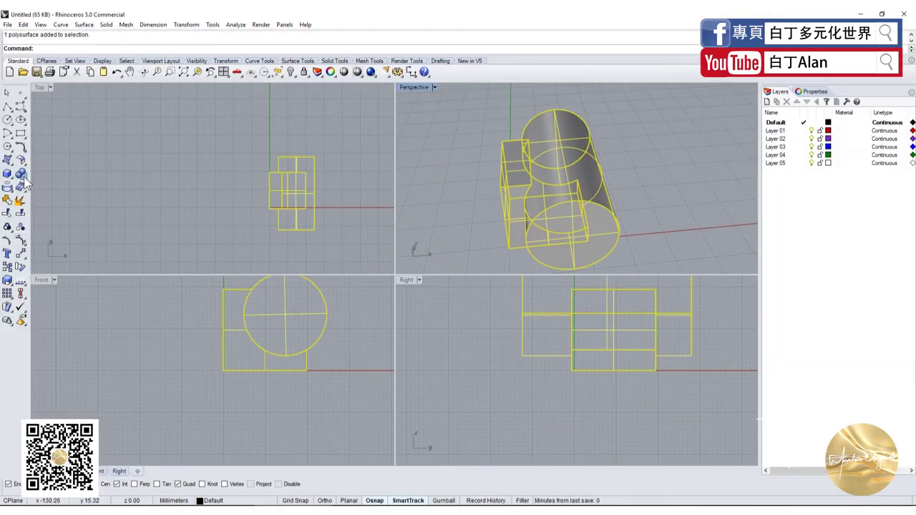
# Step: Fillet both circular end edges of the cylinder at 1.00 and save
pyautogui.click(21, 181)
pyautogui.click(93, 199)
pyautogui.click(306, 223)
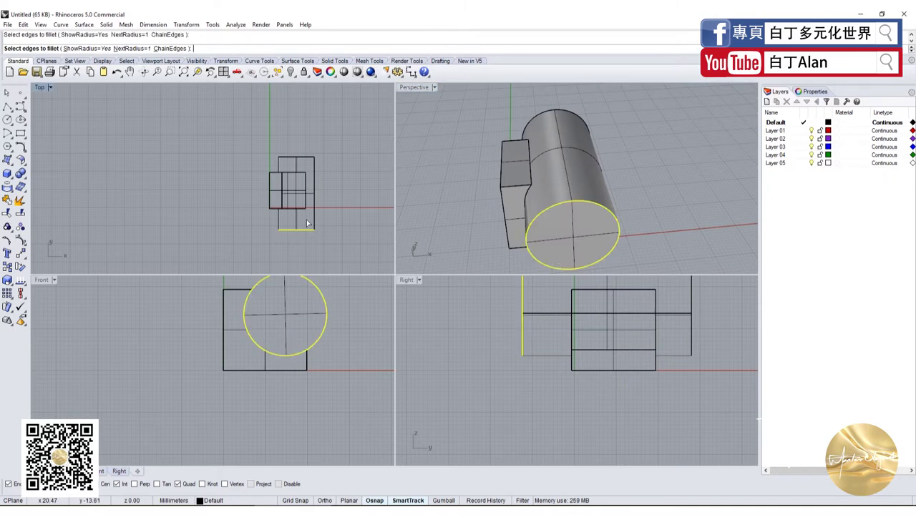
pyautogui.click(307, 157)
pyautogui.press('Return')
pyautogui.press('Return')
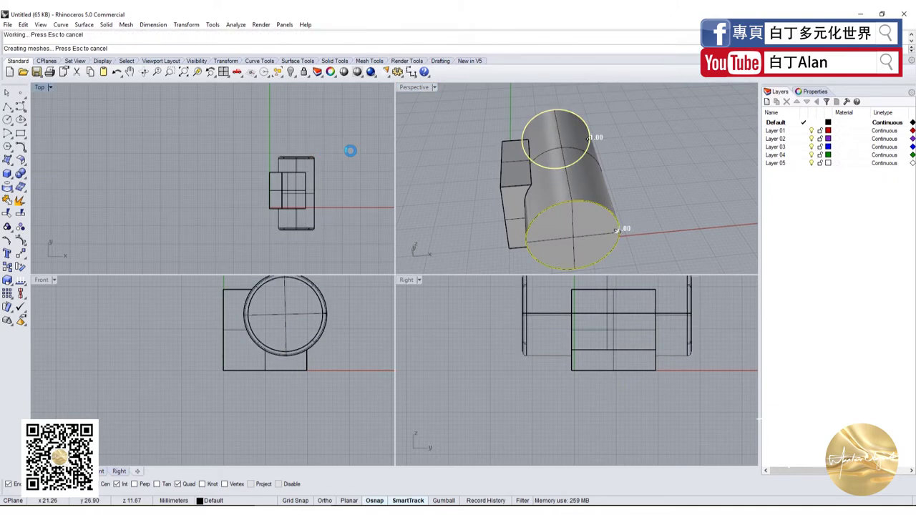
pyautogui.hotkey('ctrl', 's')
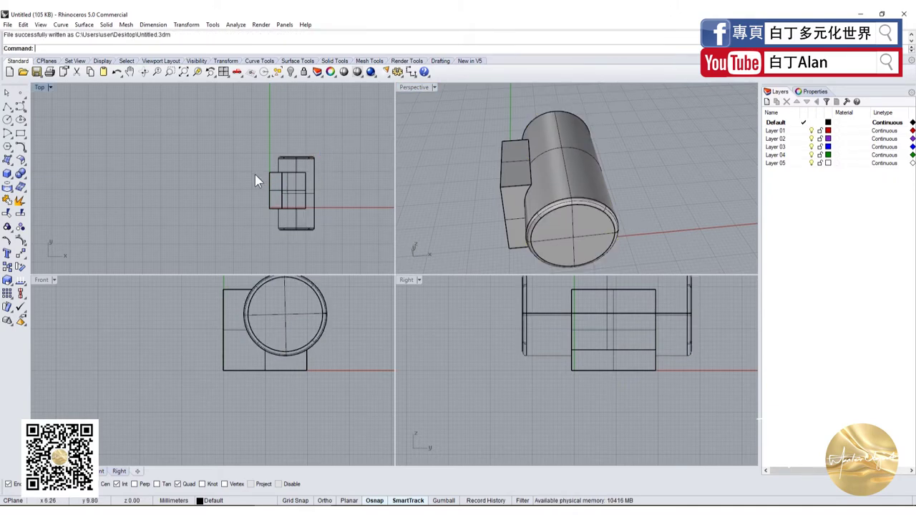
# Step: Fillet all the box edges at 1.00, save, and maximize the Perspective view
pyautogui.click(21, 176)
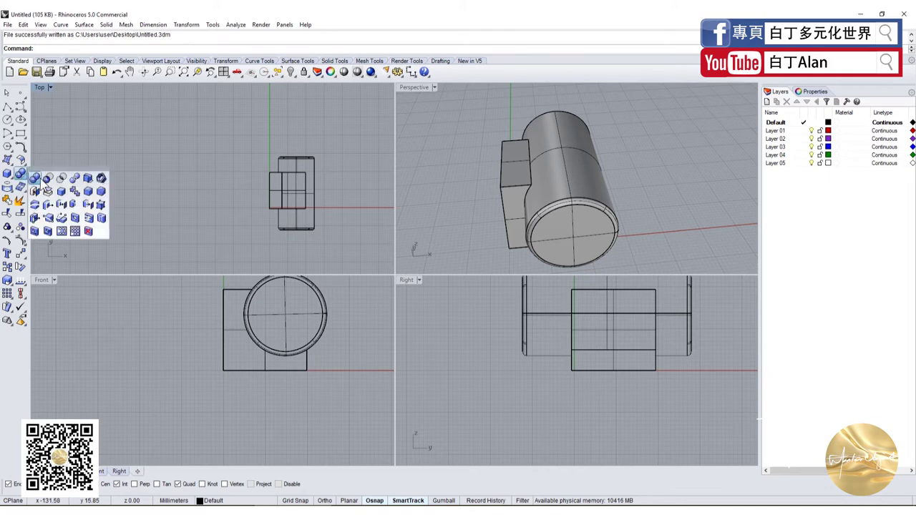
pyautogui.click(90, 196)
pyautogui.moveTo(293, 203); pyautogui.dragTo(295, 204)
pyautogui.press('Return')
pyautogui.press('Return')
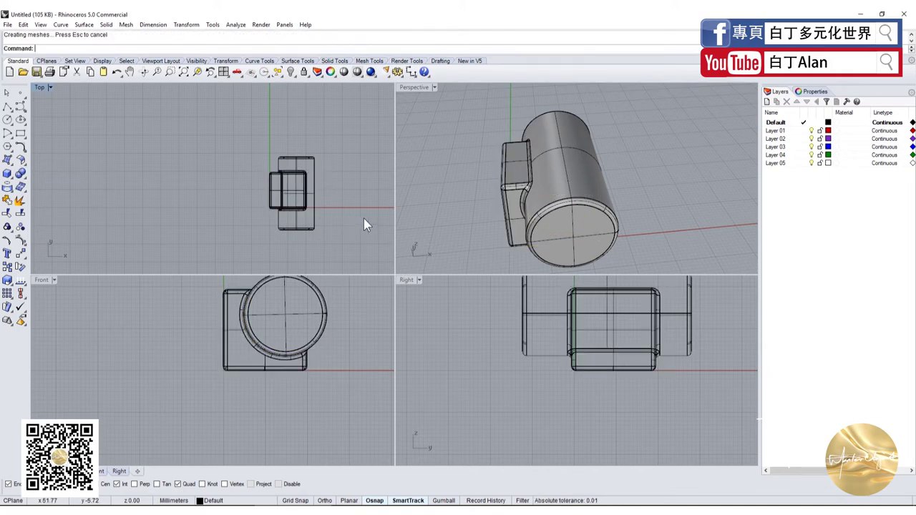
pyautogui.hotkey('ctrl', 's')
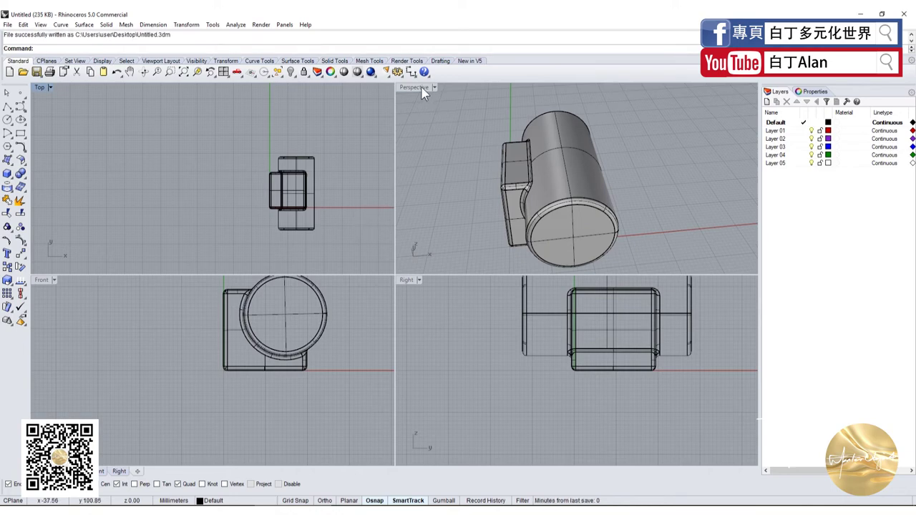
pyautogui.doubleClick(423, 87)
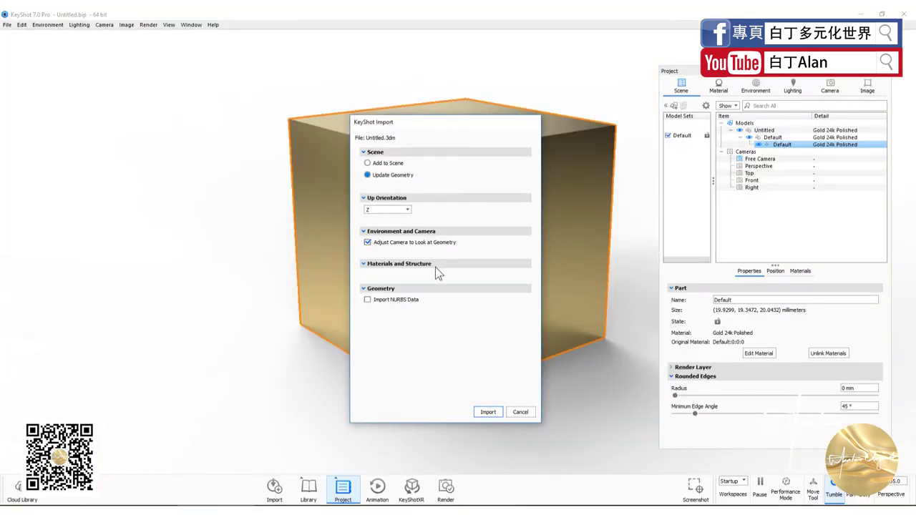
# Step: Import with Update Geometry so the filleted cube-and-cylinder replaces the plain gold cube
pyautogui.click(486, 412)
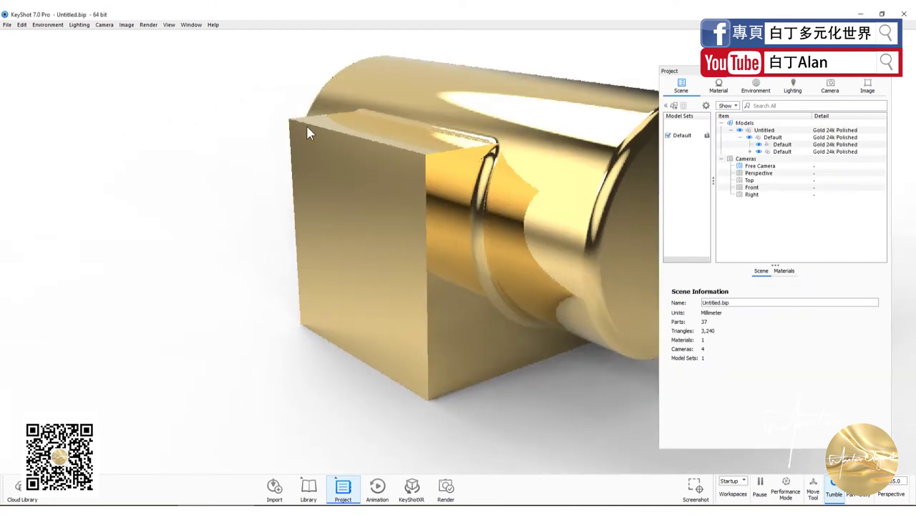
pyautogui.scroll(-5, 358, 118)
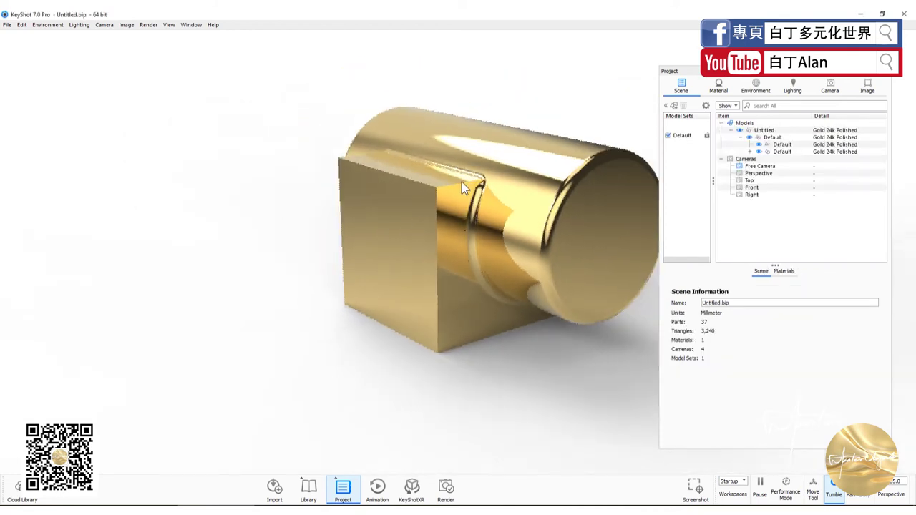
# Step: Delete the sharp-edged Default box part from the scene tree, then orbit and select the model group
pyautogui.click(782, 144)
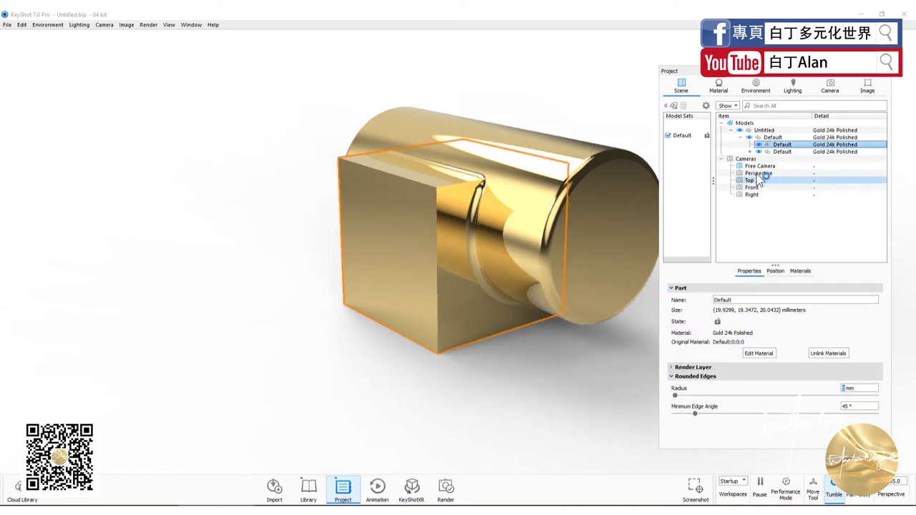
pyautogui.rightClick(778, 146)
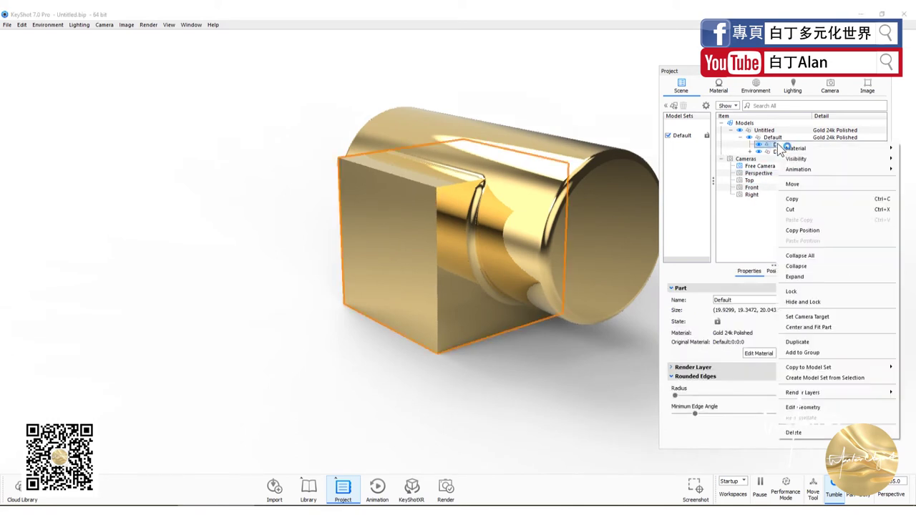
pyautogui.click(794, 432)
pyautogui.click(485, 268)
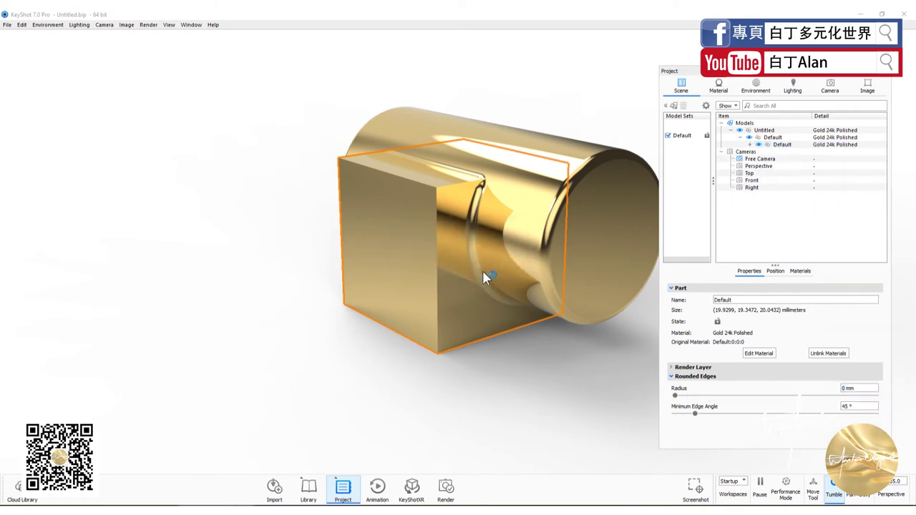
pyautogui.moveTo(458, 284)
pyautogui.mouseDown()
pyautogui.moveTo(409, 296)
pyautogui.moveTo(451, 312)
pyautogui.moveTo(459, 337)
pyautogui.mouseUp()
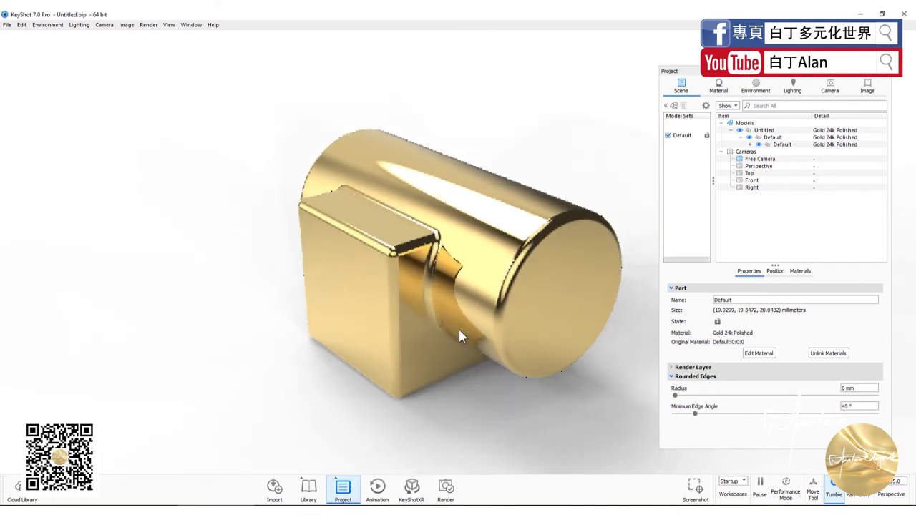
pyautogui.moveTo(455, 324); pyautogui.dragTo(455, 292)
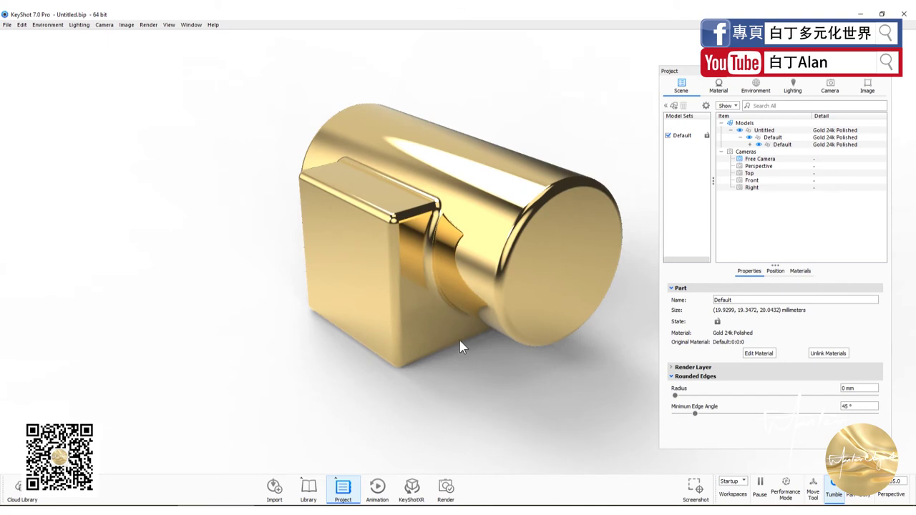
pyautogui.click(765, 145)
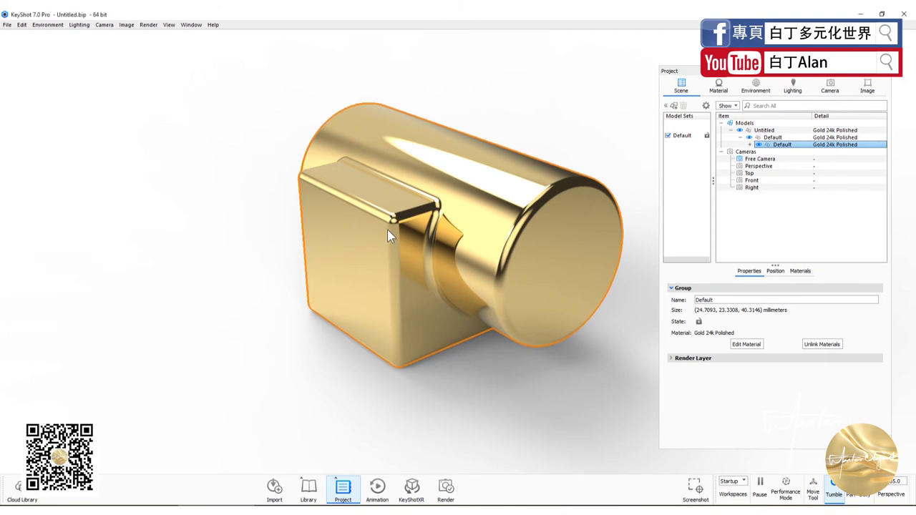
pyautogui.moveTo(387, 229)
pyautogui.mouseDown()
pyautogui.moveTo(441, 227)
pyautogui.moveTo(407, 360)
pyautogui.mouseUp()
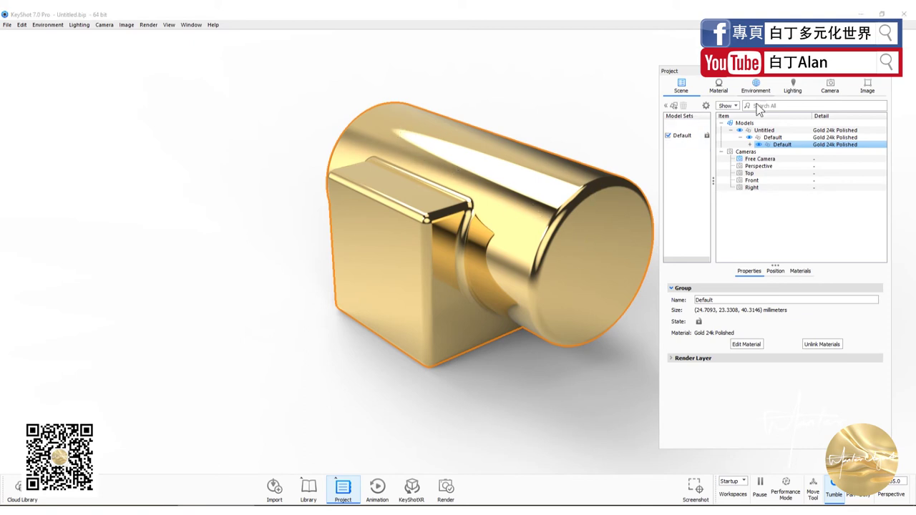
pyautogui.click(756, 86)
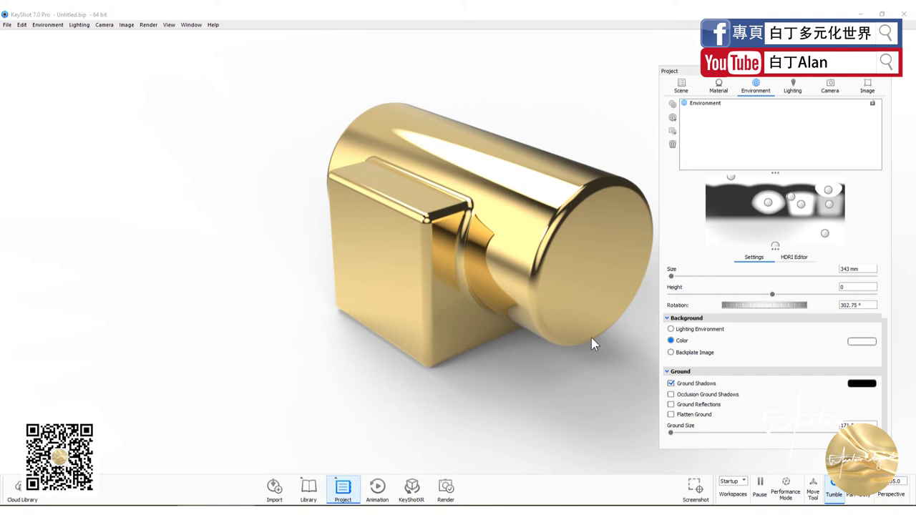
pyautogui.click(502, 323)
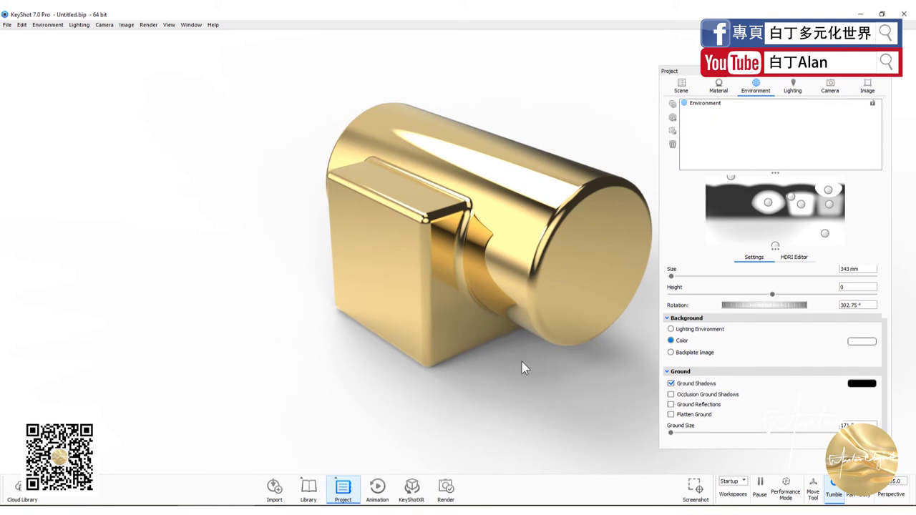
pyautogui.click(681, 86)
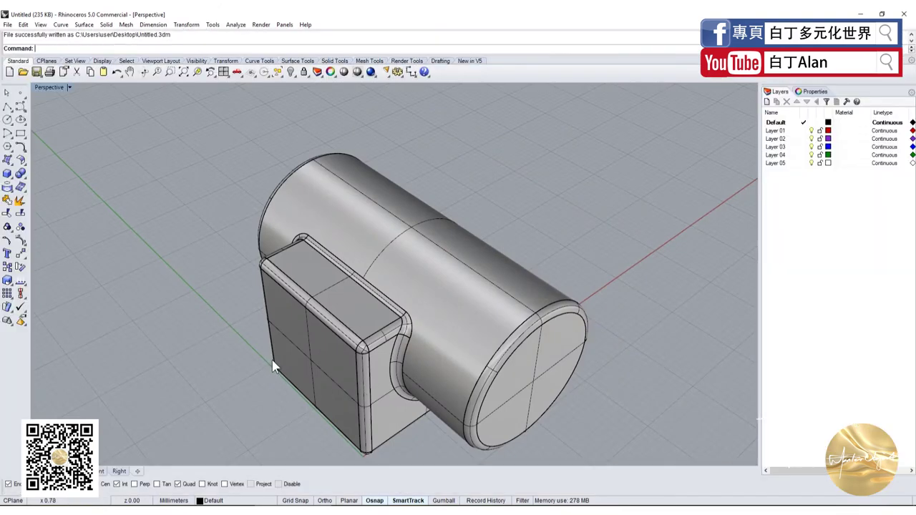
# Step: Move the box-and-cylinder model to the right along the grid and save the file
pyautogui.scroll(5, 271, 361)
pyautogui.scroll(-5, 270, 361)
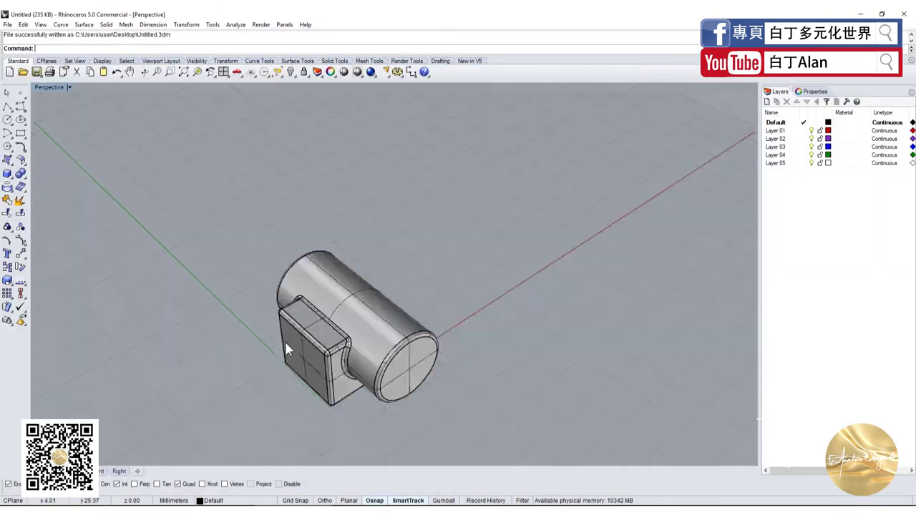
pyautogui.moveTo(284, 340)
pyautogui.mouseDown(button='right')
pyautogui.moveTo(357, 387)
pyautogui.moveTo(370, 325)
pyautogui.moveTo(374, 368)
pyautogui.mouseUp(button='right')
pyautogui.click(375, 270)
pyautogui.click(388, 325)
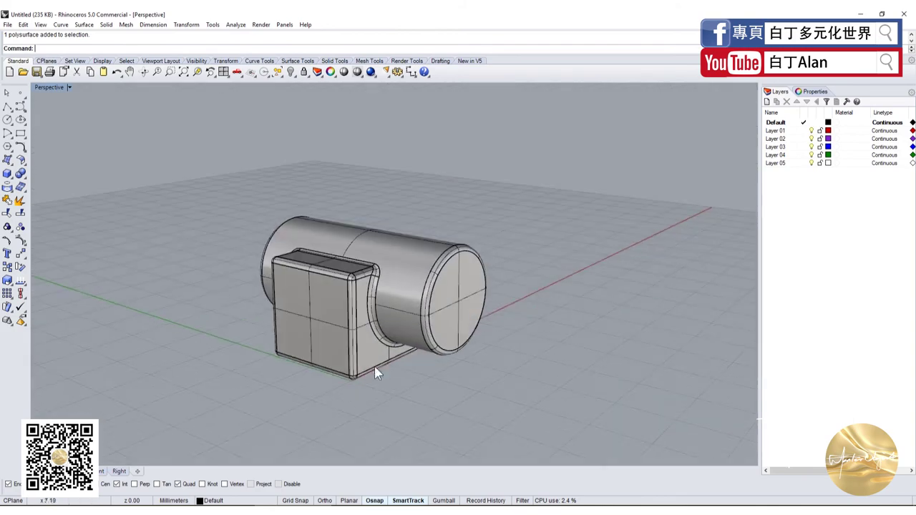
pyautogui.click(342, 328)
pyautogui.moveTo(342, 328); pyautogui.dragTo(496, 274)
pyautogui.click(579, 382)
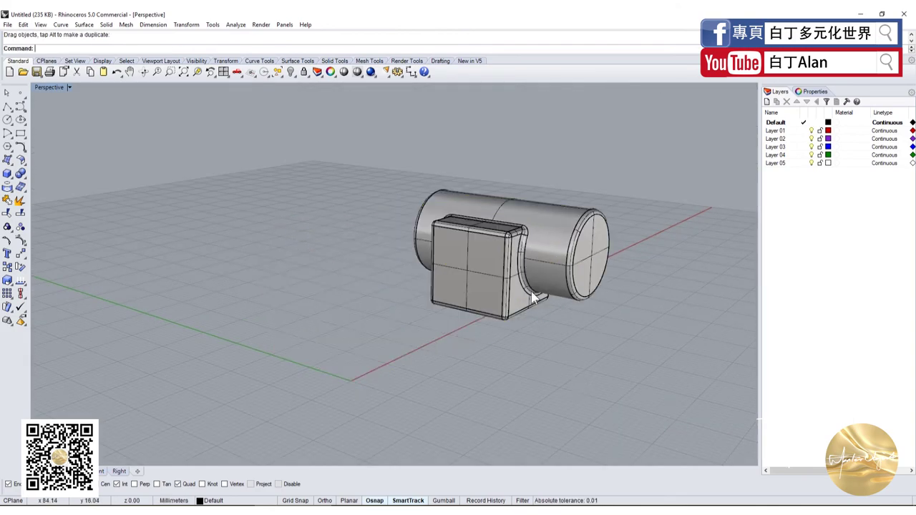
pyautogui.hotkey('ctrl', 's')
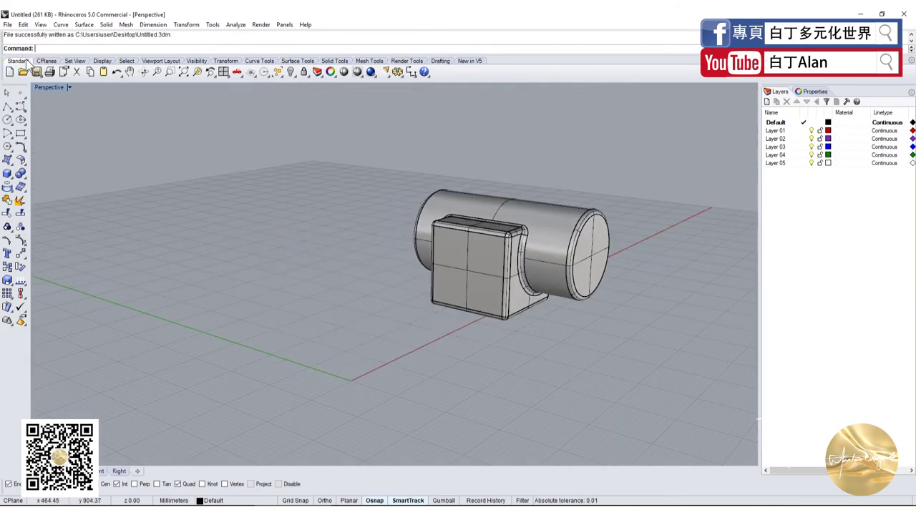
# Step: Draw a cutting box in the four-view layout and move it into the box-cylinder junction
pyautogui.click(7, 173)
pyautogui.doubleClick(50, 88)
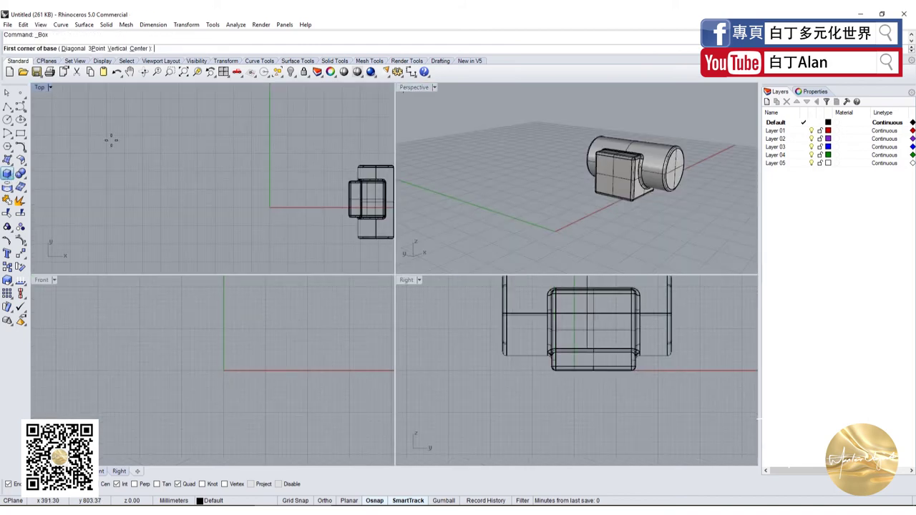
pyautogui.scroll(5, 320, 329)
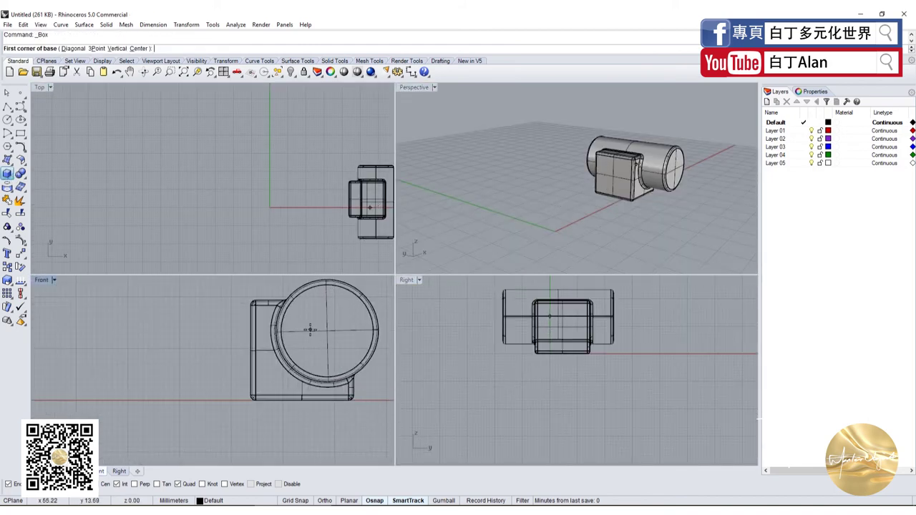
pyautogui.click(310, 330)
pyautogui.click(272, 376)
pyautogui.click(664, 342)
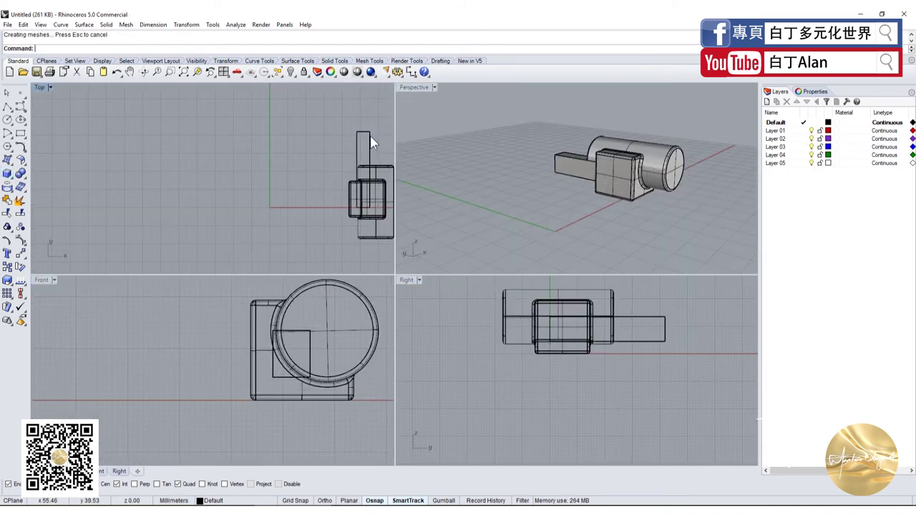
pyautogui.moveTo(367, 152); pyautogui.dragTo(372, 172)
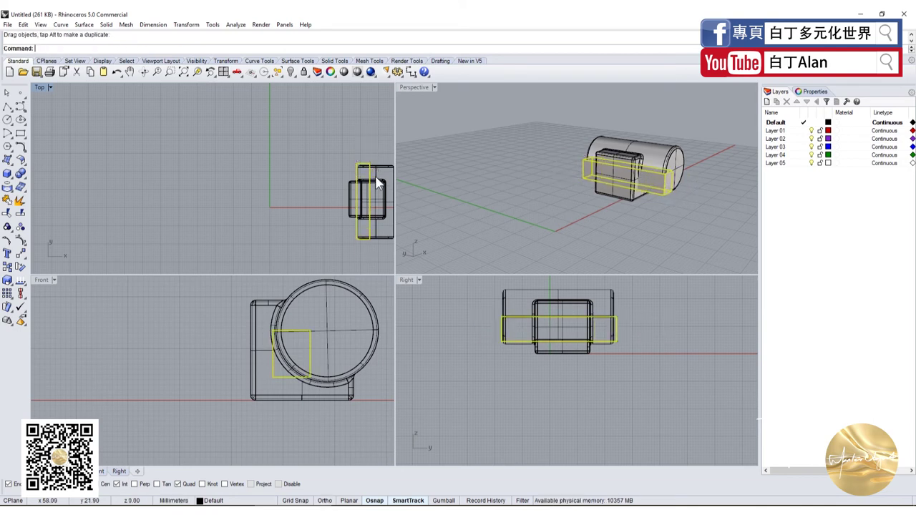
# Step: Boolean-difference the cutting box from the main solid to cut the slot
pyautogui.click(380, 184)
pyautogui.click(26, 179)
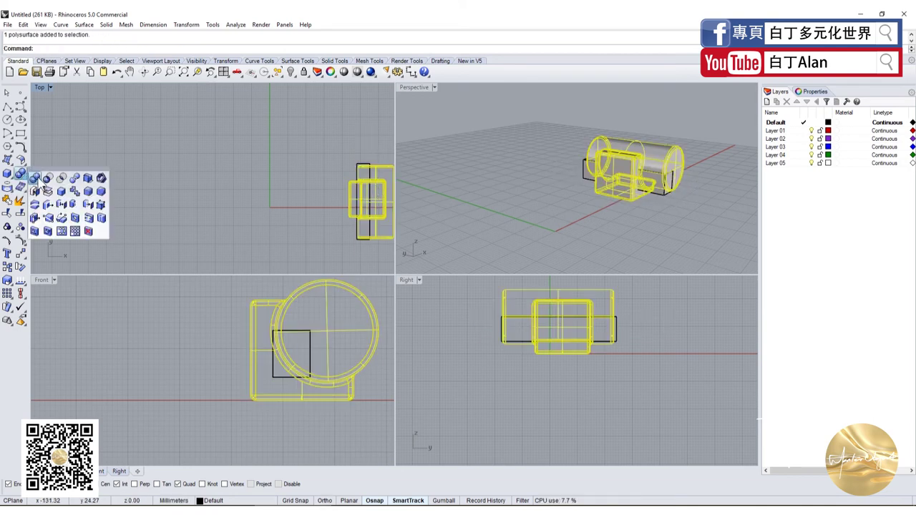
pyautogui.click(41, 177)
pyautogui.press('Return')
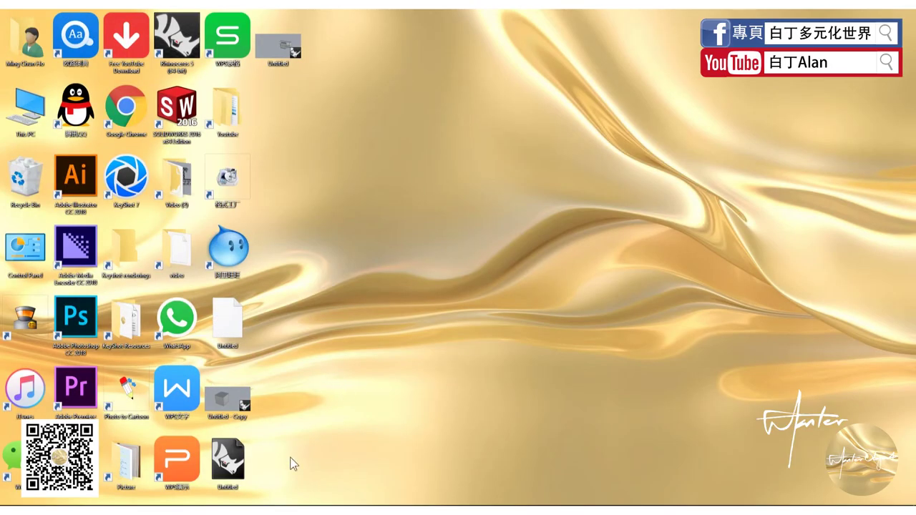
# Step: Import the updated Untitled.3dm and expand its parts in the Scene tree
pyautogui.doubleClick(285, 55)
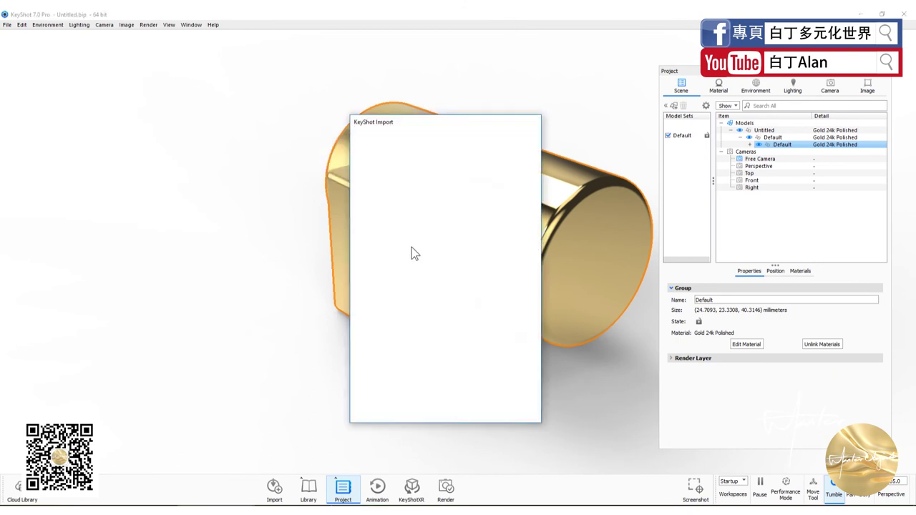
pyautogui.click(484, 409)
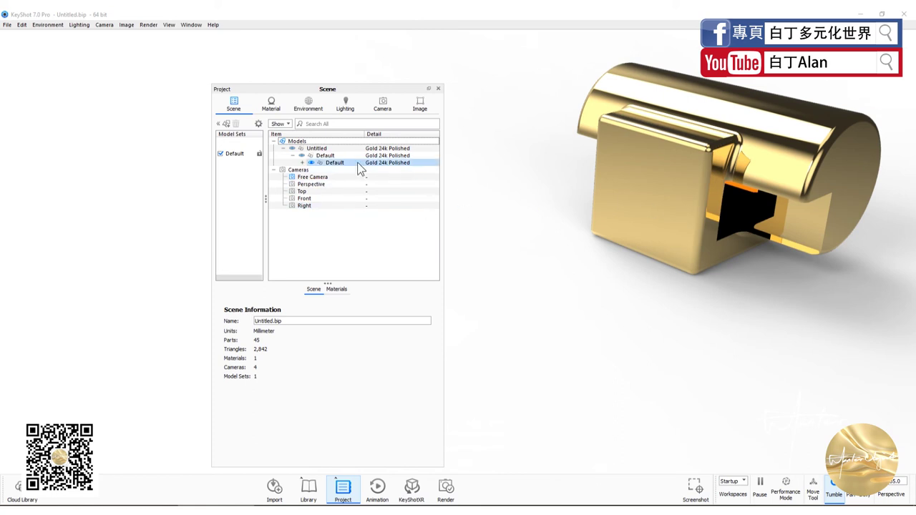
pyautogui.doubleClick(335, 162)
pyautogui.click(335, 177)
pyautogui.press('Down')
pyautogui.press('Down')
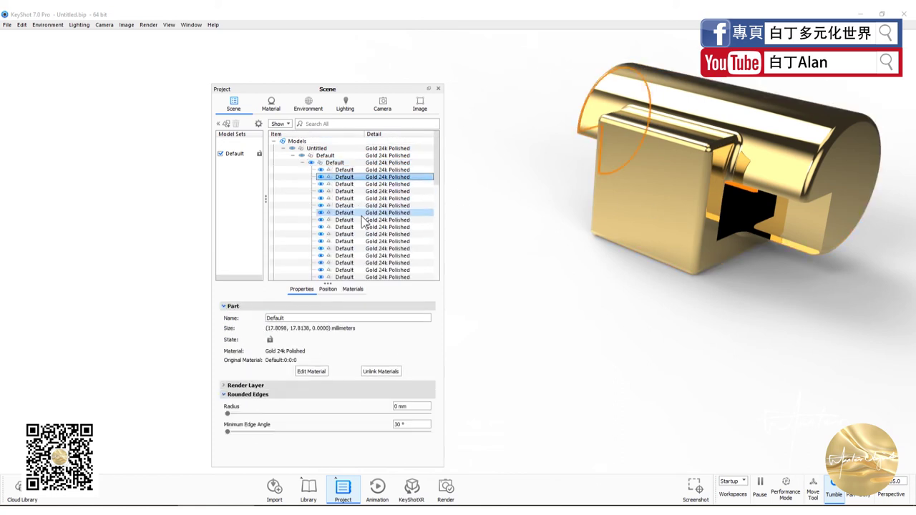
pyautogui.press('Down')
pyautogui.press('Down')
pyautogui.press('Down')
pyautogui.press('Down')
pyautogui.press('Down')
pyautogui.press('Down')
# Step: Rotate the gold model and add another of its parts to the selection
pyautogui.moveTo(599, 211); pyautogui.dragTo(547, 221)
pyautogui.scroll(2, 547, 221)
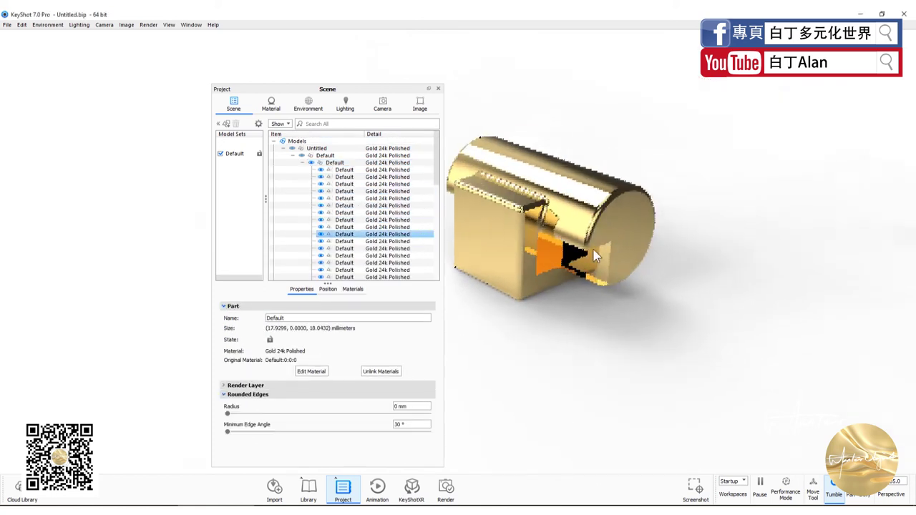
pyautogui.keyDown('ctrl'); pyautogui.click(552, 229); pyautogui.keyUp('ctrl')
pyautogui.scroll(3, 613, 243)
pyautogui.scroll(2, 501, 258)
pyautogui.scroll(-3, 500, 259)
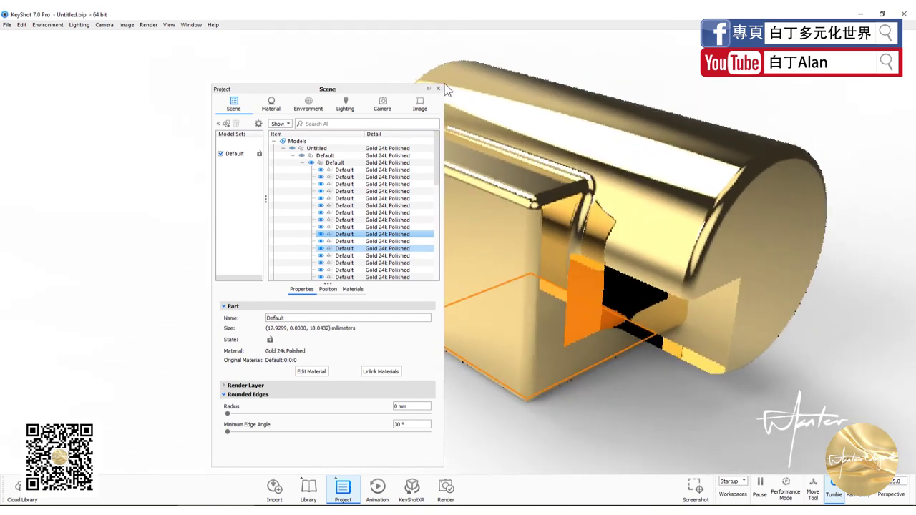
# Step: Close the Project panel and orbit the model to show its cylindrical end
pyautogui.click(438, 88)
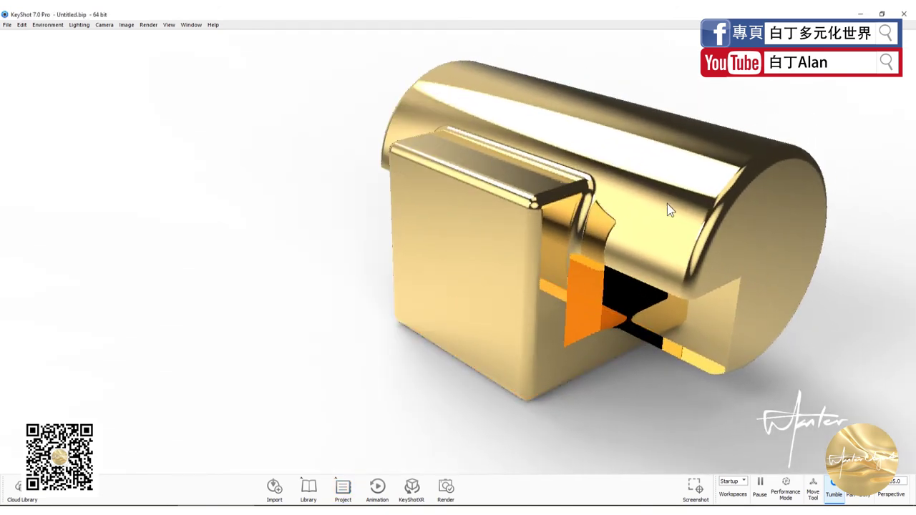
pyautogui.moveTo(667, 203)
pyautogui.mouseDown()
pyautogui.moveTo(578, 198)
pyautogui.moveTo(543, 231)
pyautogui.moveTo(390, 266)
pyautogui.moveTo(502, 292)
pyautogui.moveTo(399, 245)
pyautogui.moveTo(429, 277)
pyautogui.moveTo(451, 272)
pyautogui.moveTo(470, 286)
pyautogui.moveTo(438, 264)
pyautogui.moveTo(443, 279)
pyautogui.mouseUp()
pyautogui.scroll(-2, 459, 303)
pyautogui.scroll(2, 442, 273)
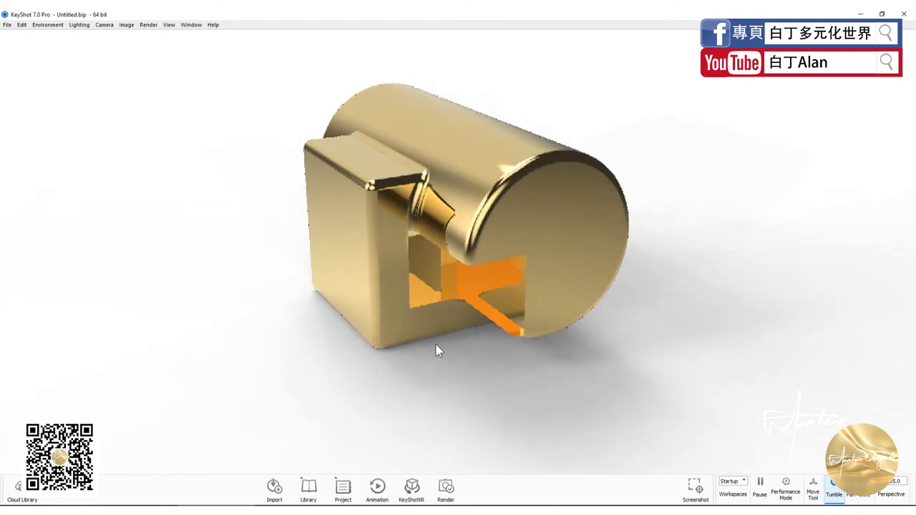
pyautogui.moveTo(438, 351); pyautogui.dragTo(436, 371)
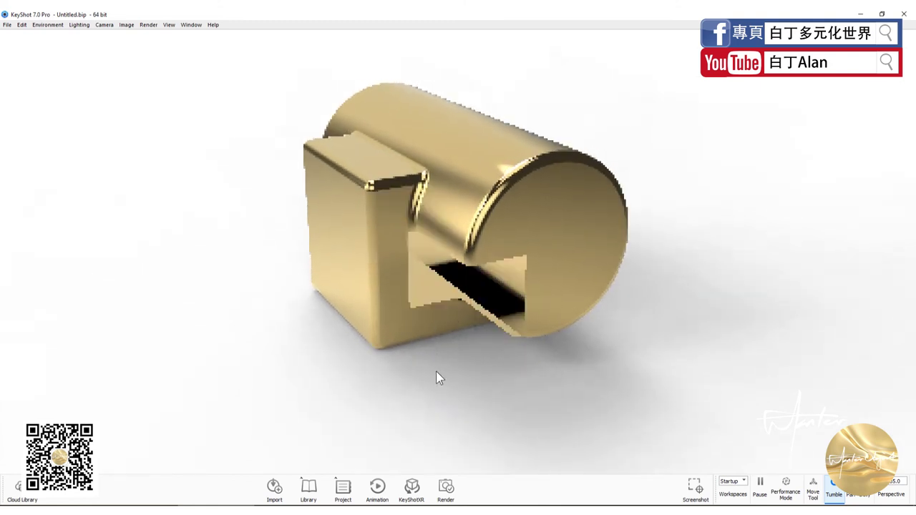